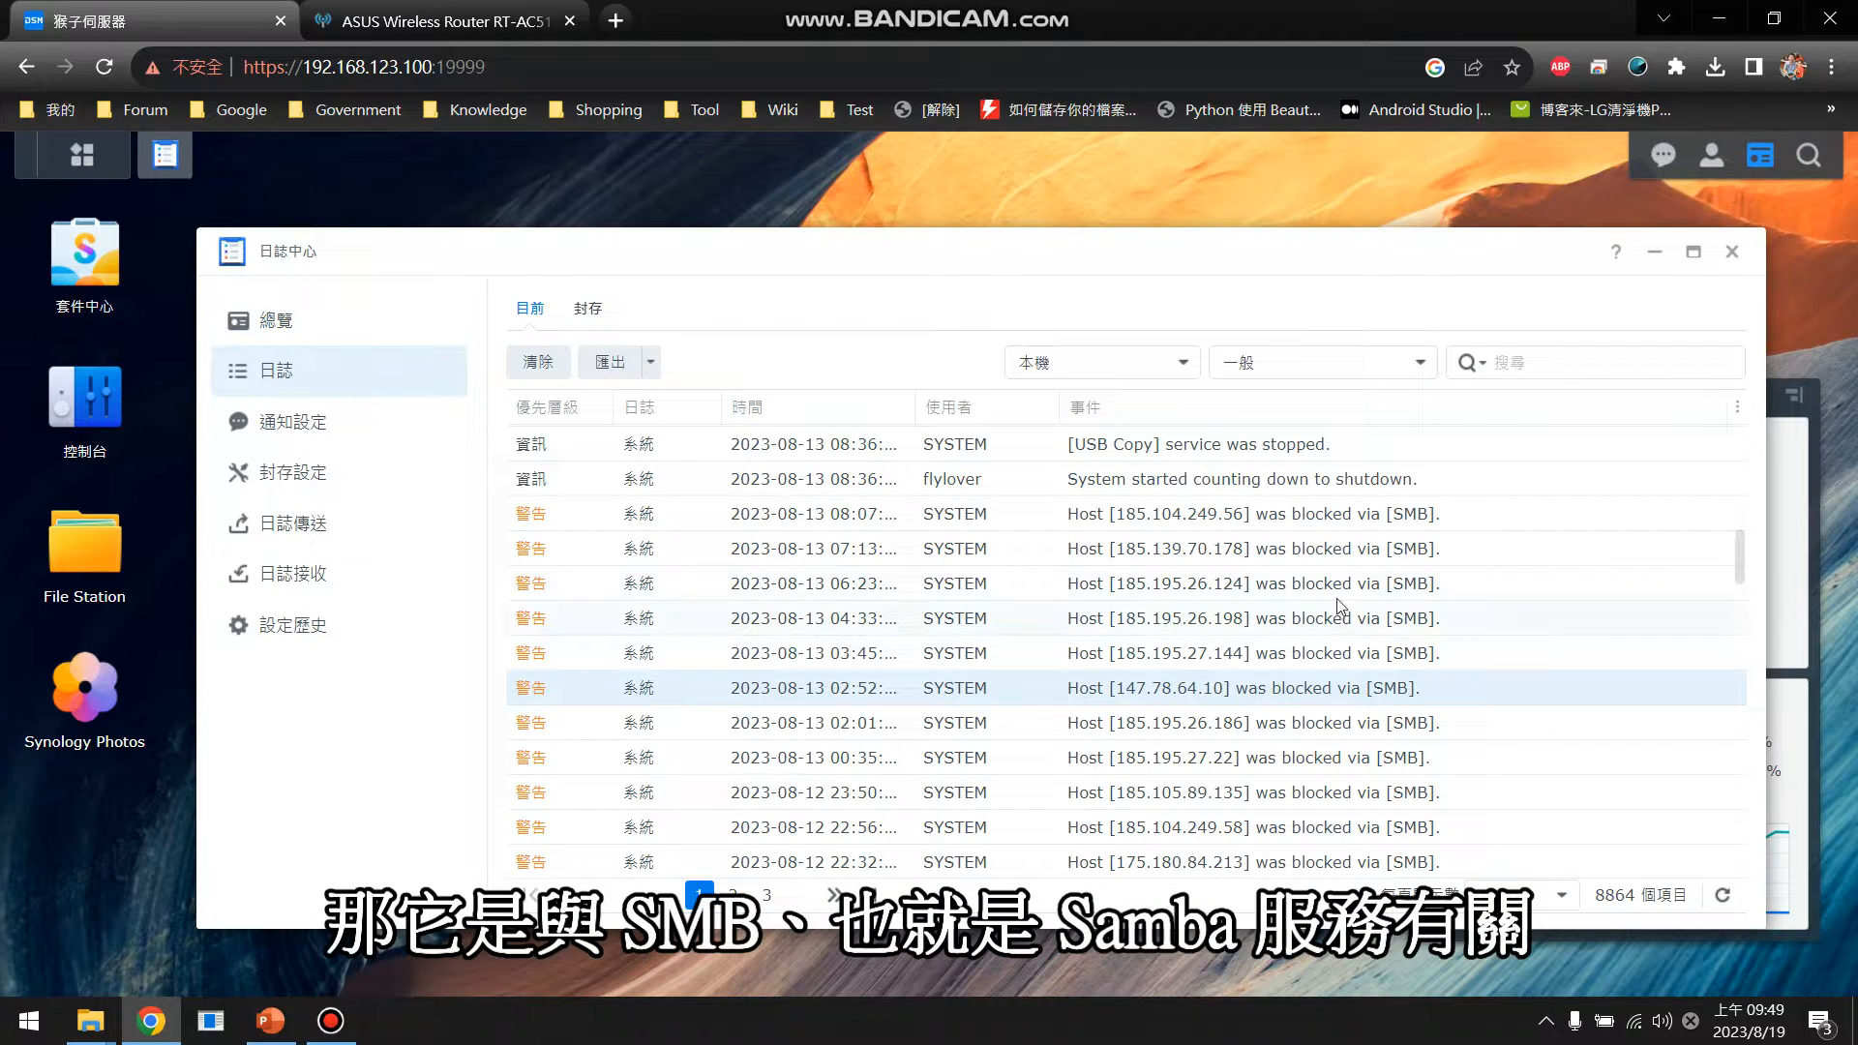
Review the blocked SMB host warnings in the NAS log and go to the solution slide of the presentation
scroll(1343, 612, down, 1)
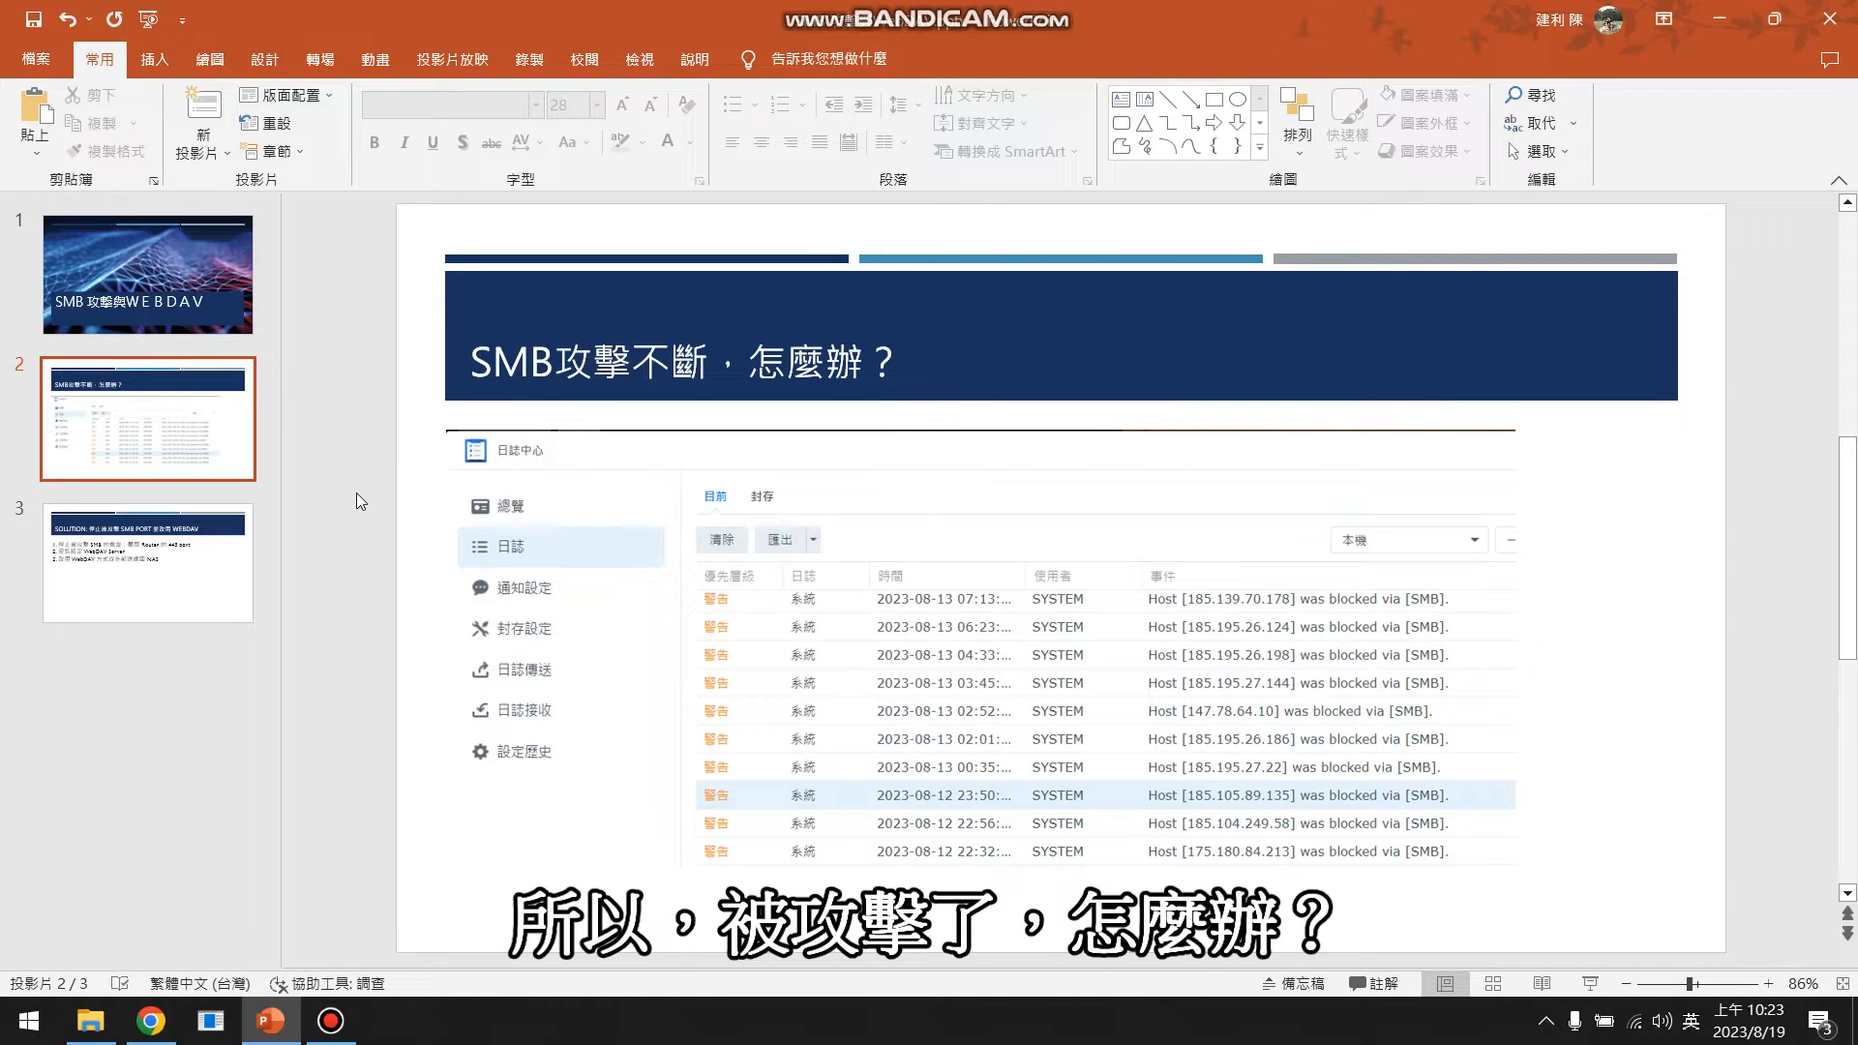
scroll(356, 492, down, 1)
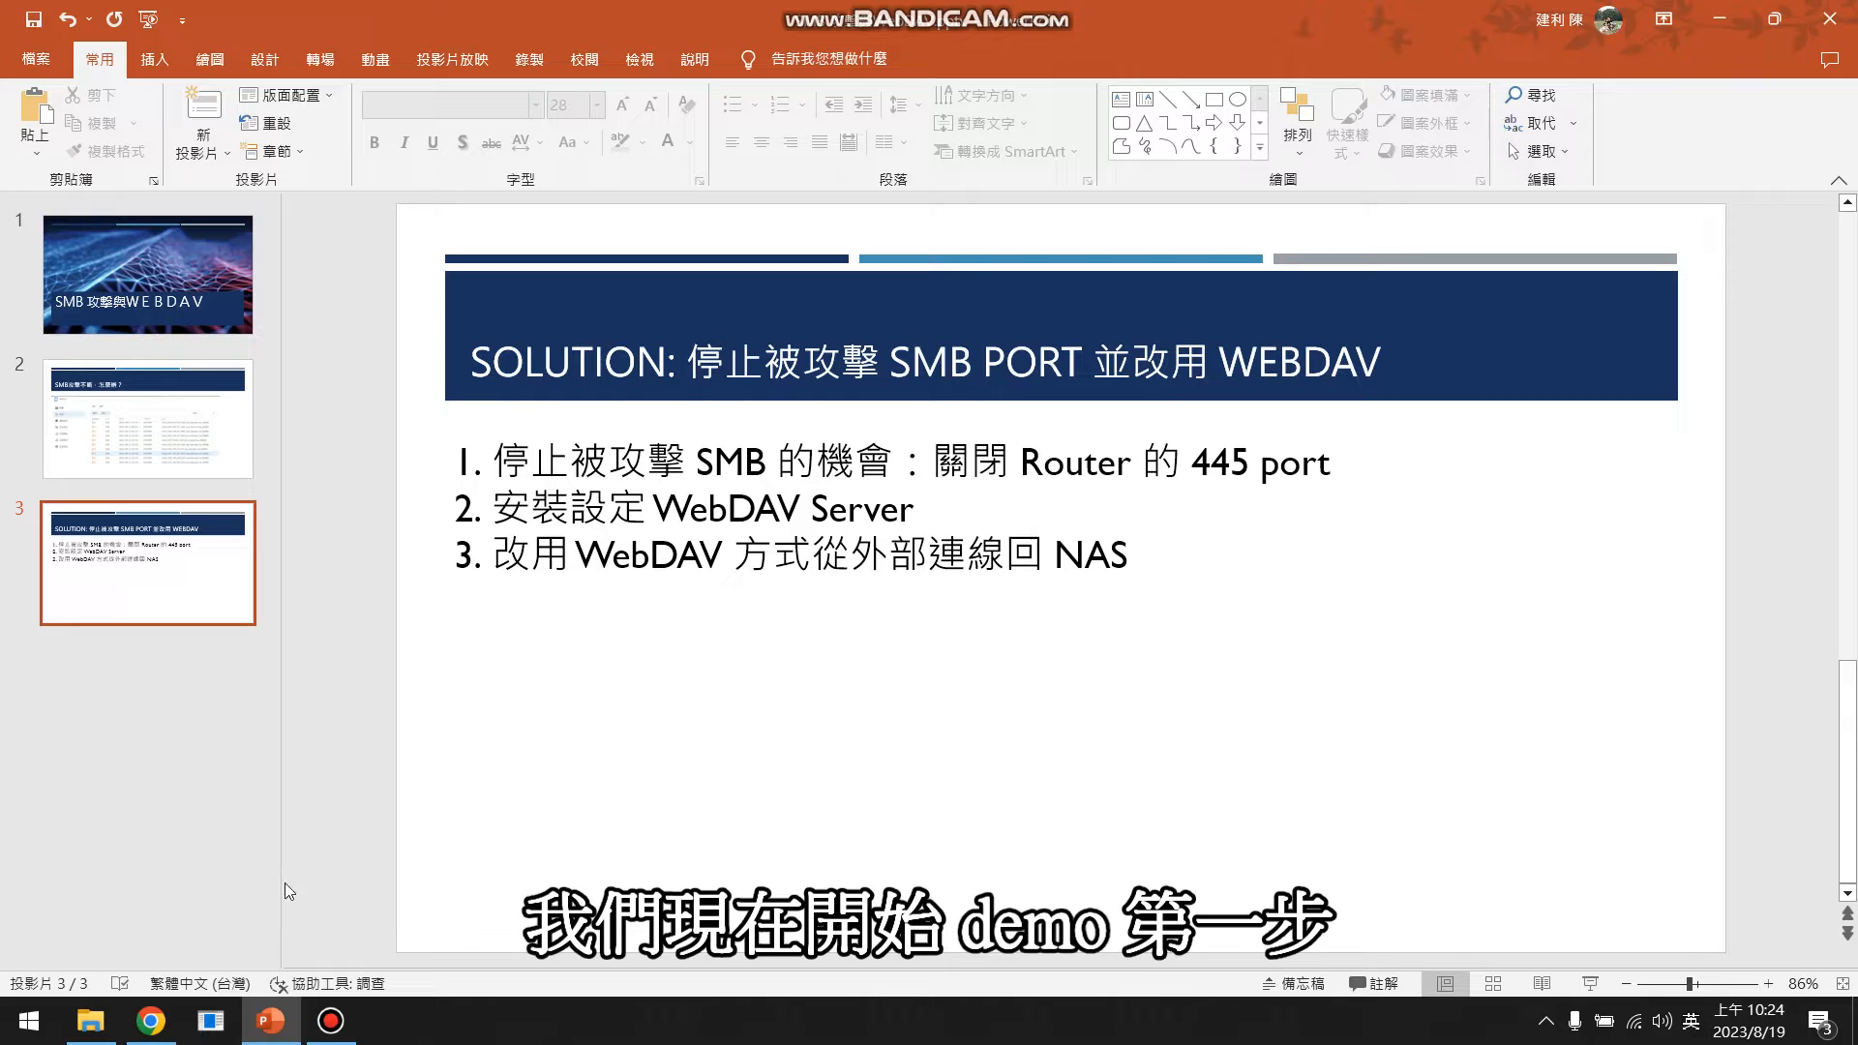
Switch to the browser and open the ASUS router's external network (WAN) settings
click(150, 1021)
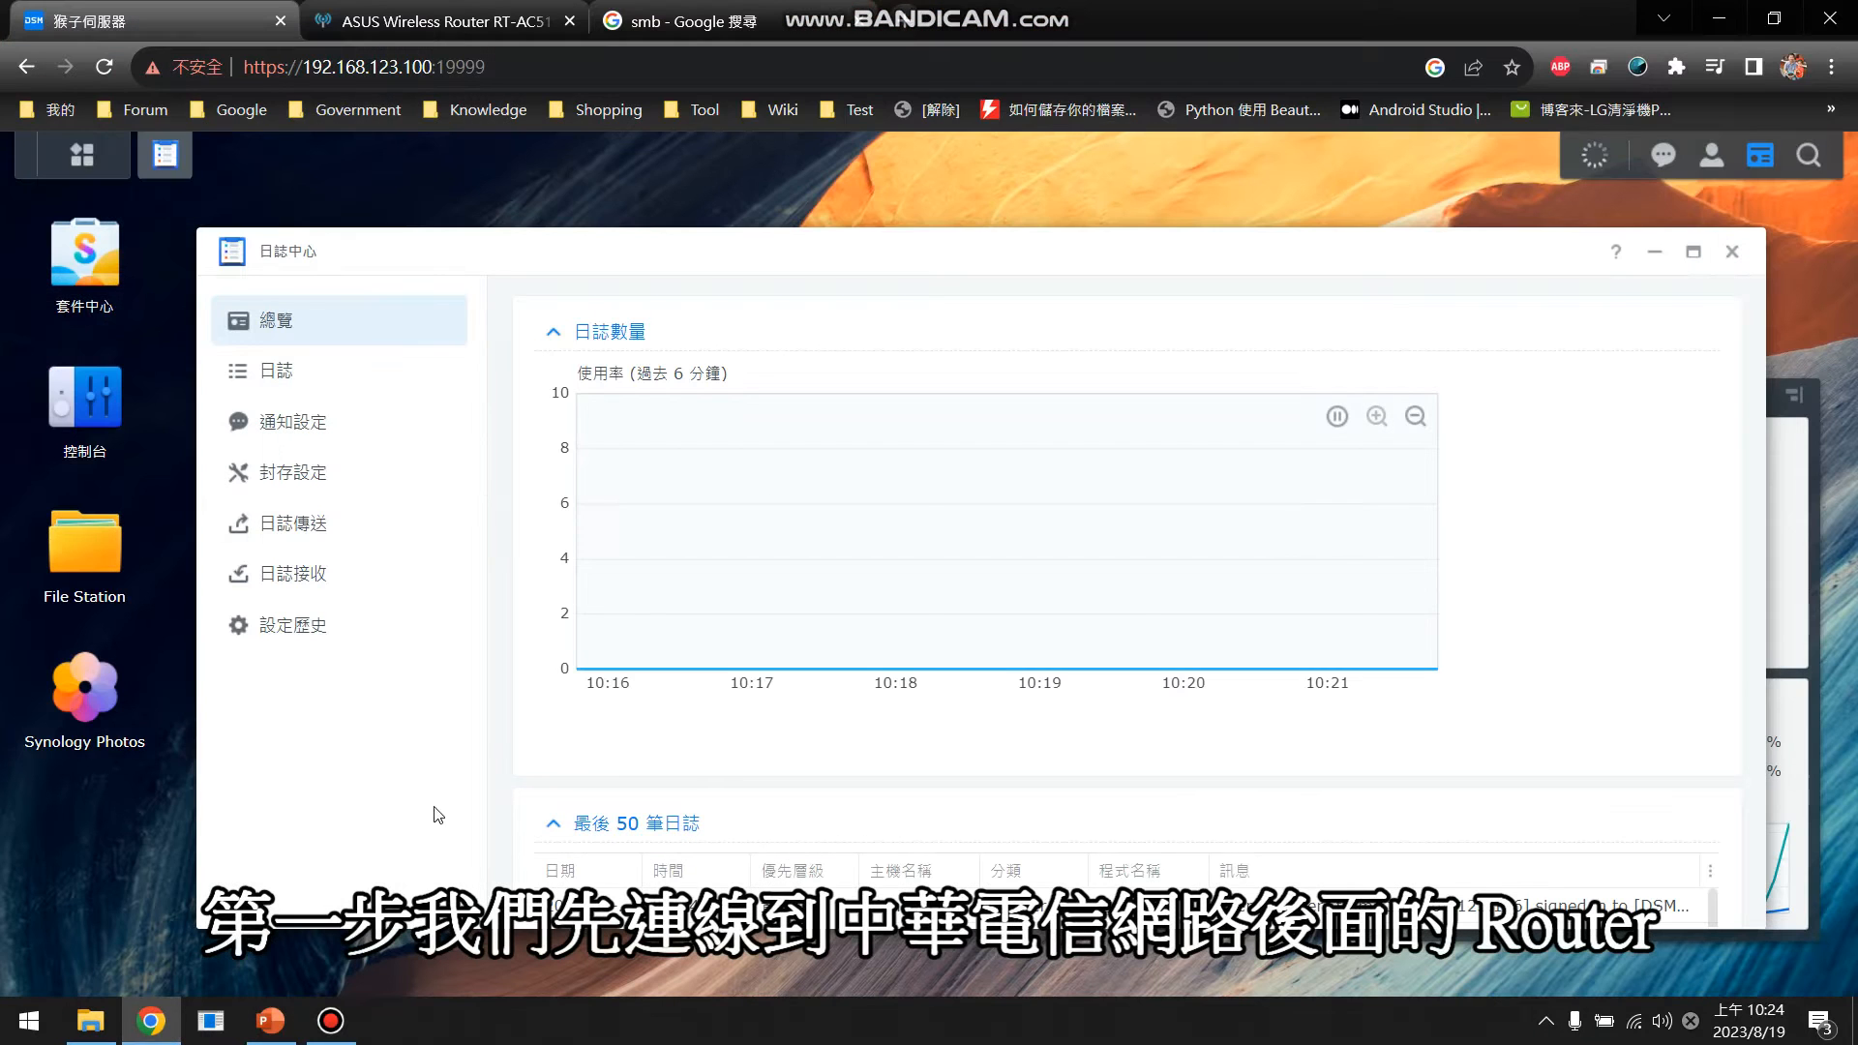
click(551, 19)
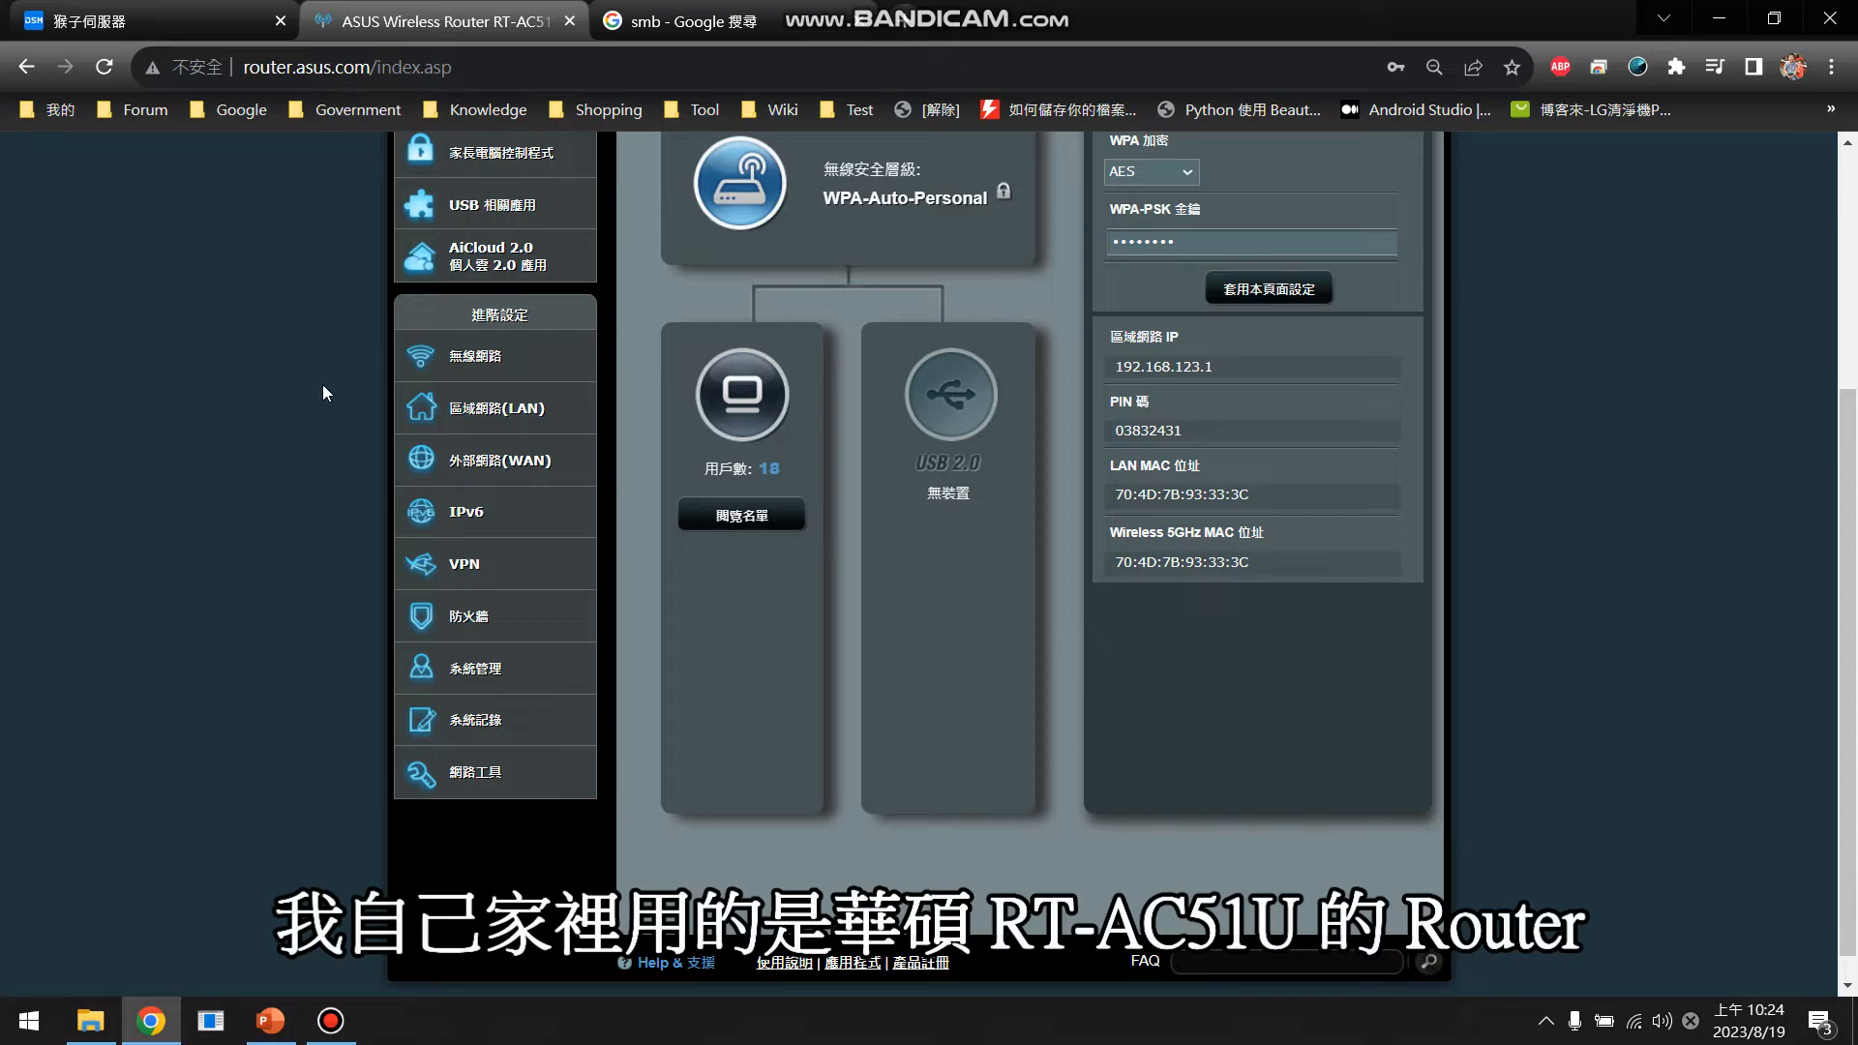
scroll(337, 464, up, 3)
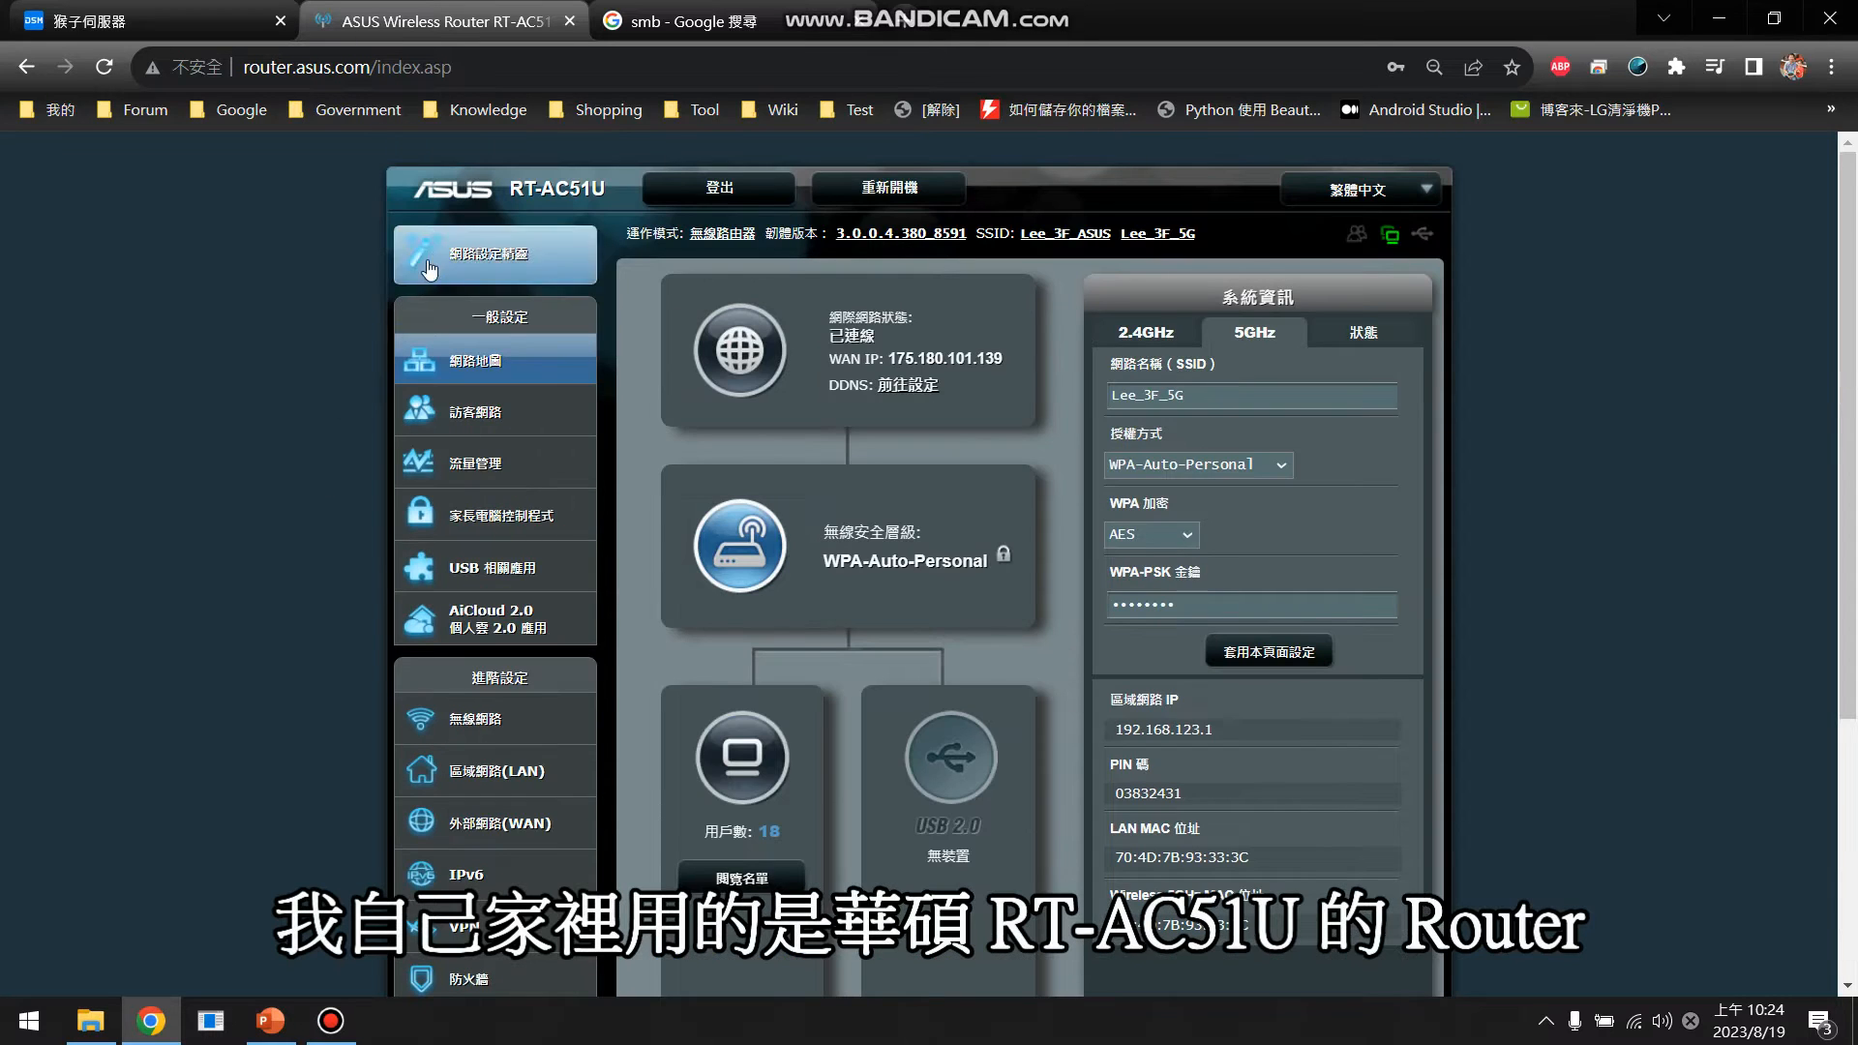
scroll(358, 421, down, 3)
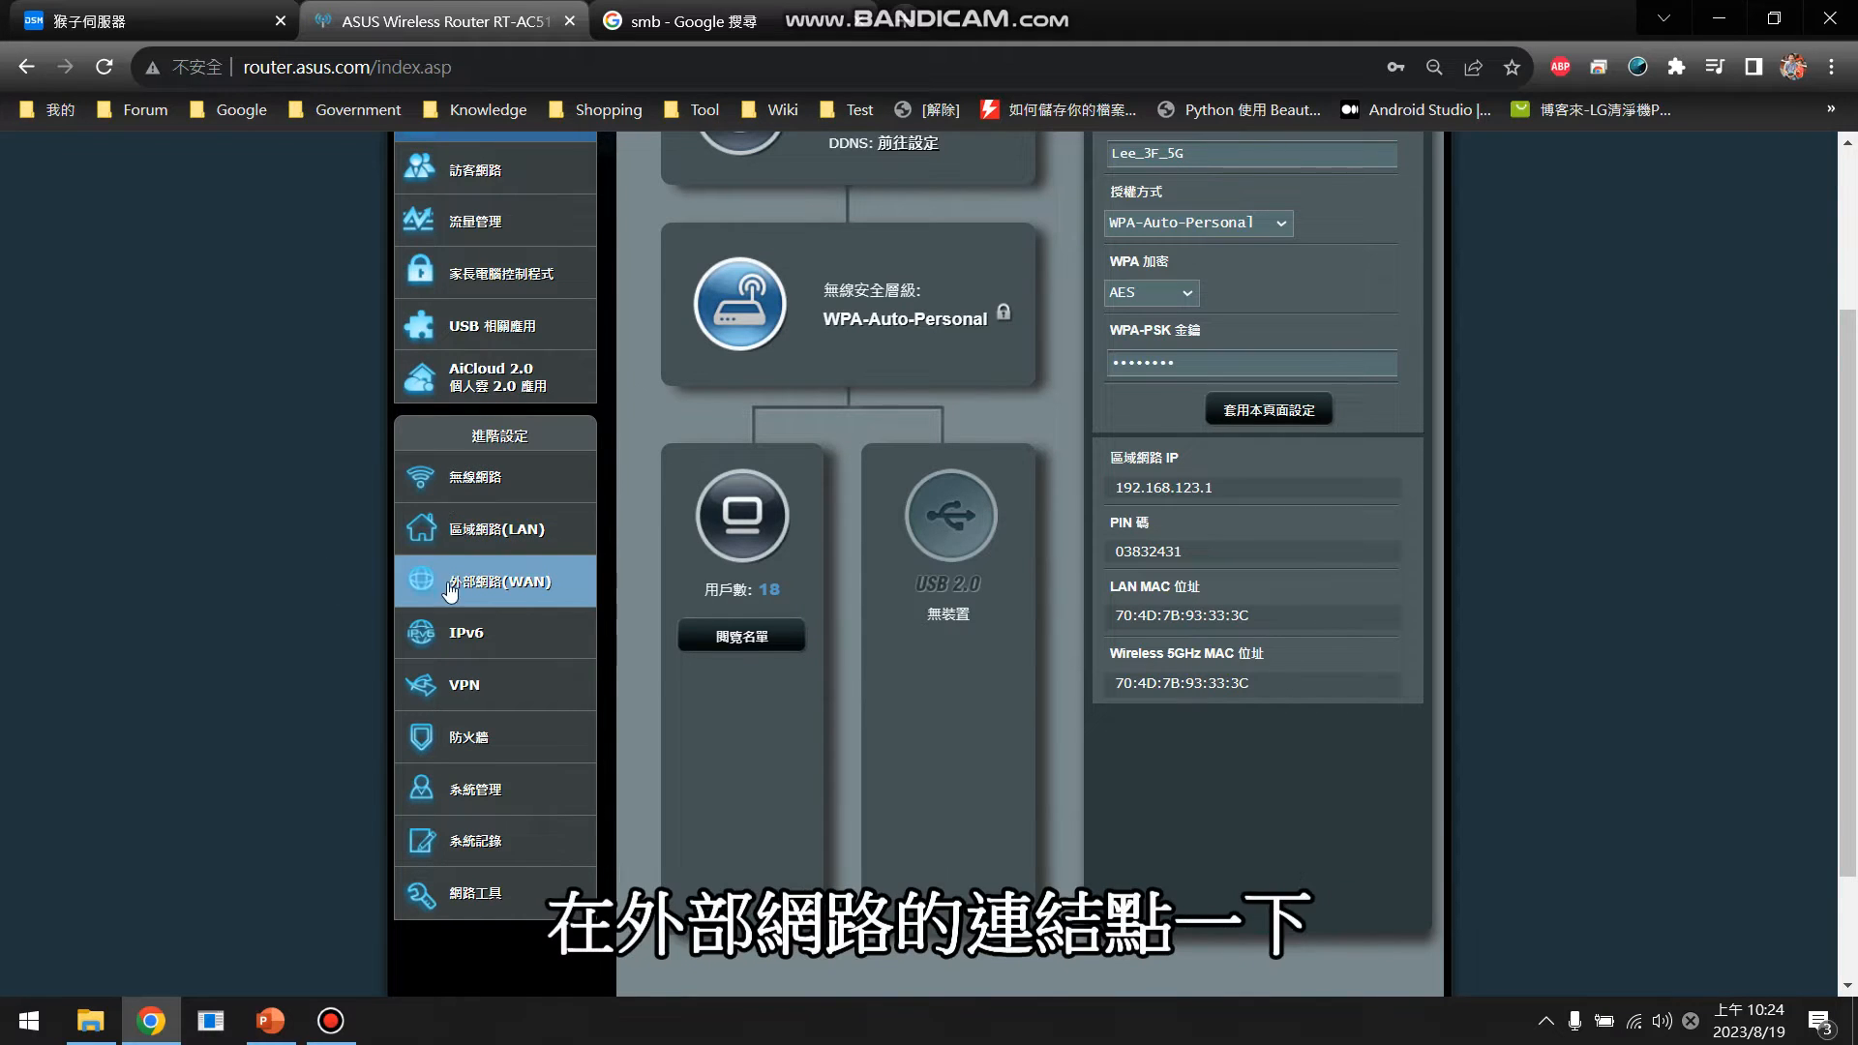
click(533, 589)
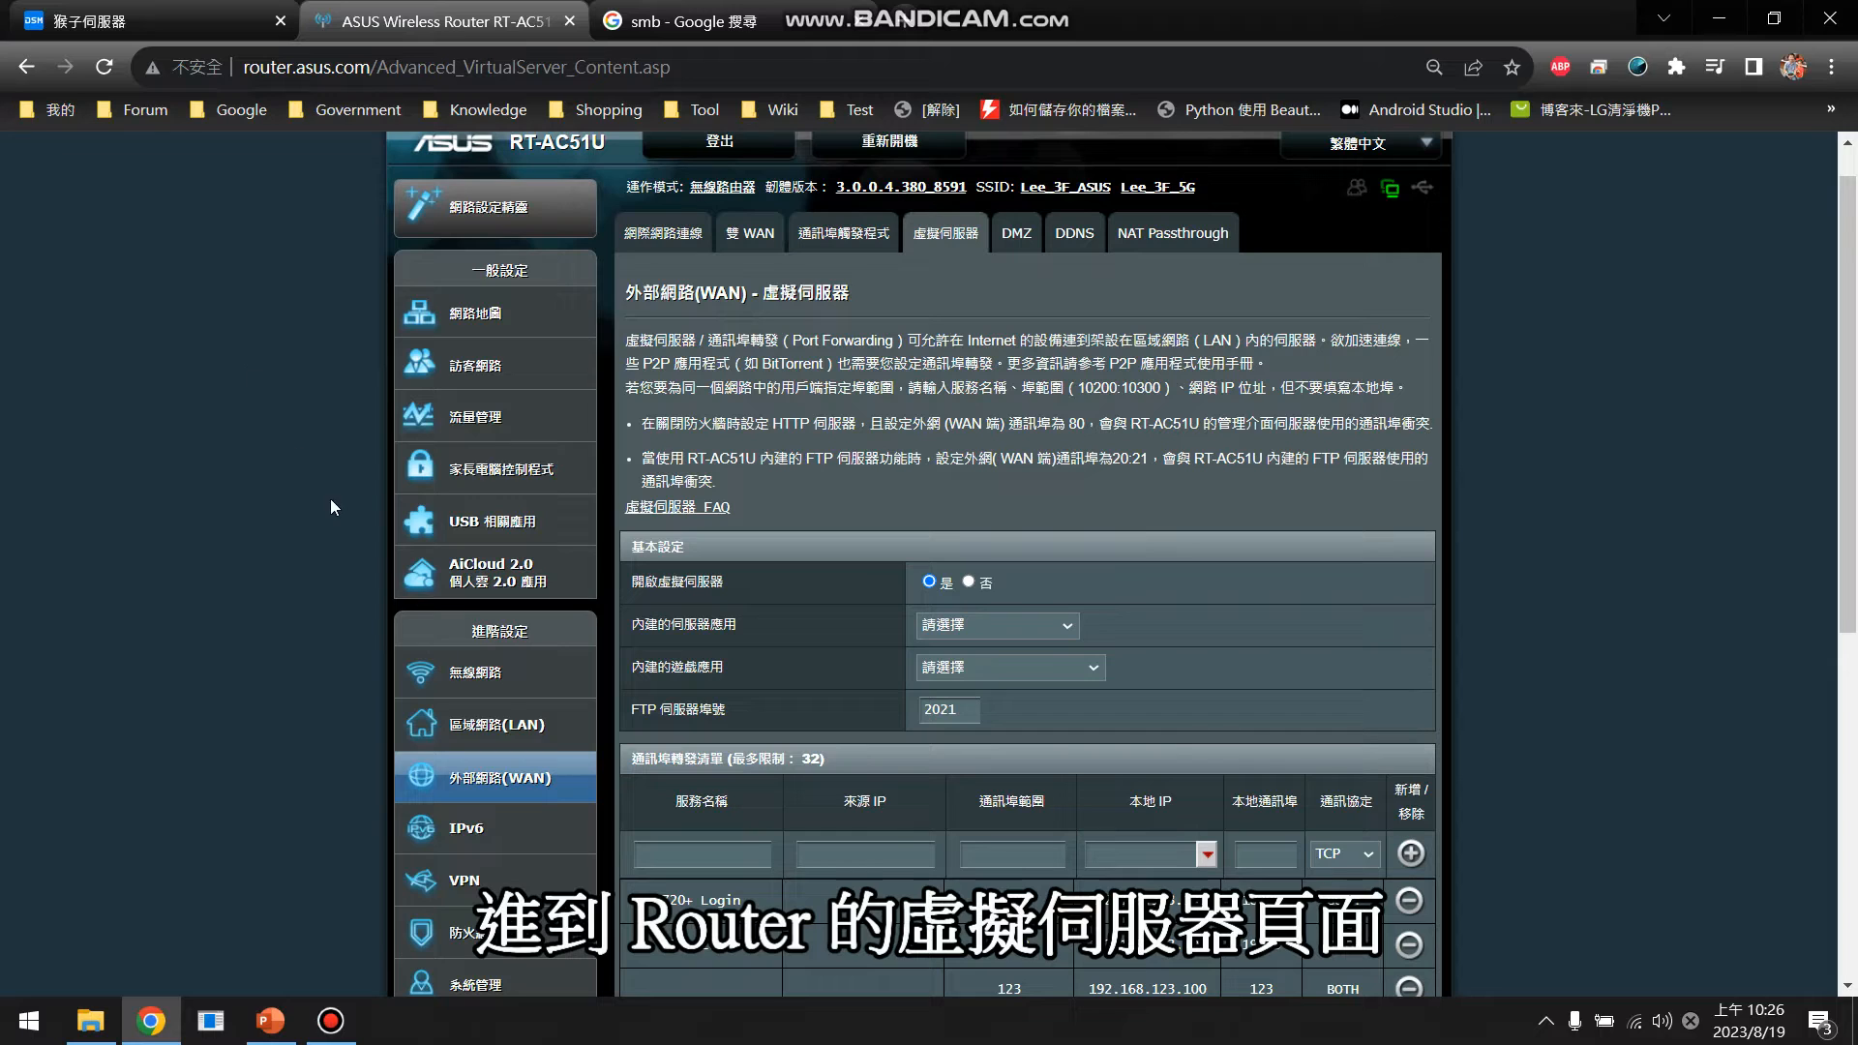
Delete the port 445 rule from the router's port forwarding list and apply the page settings
scroll(304, 474, down, 3)
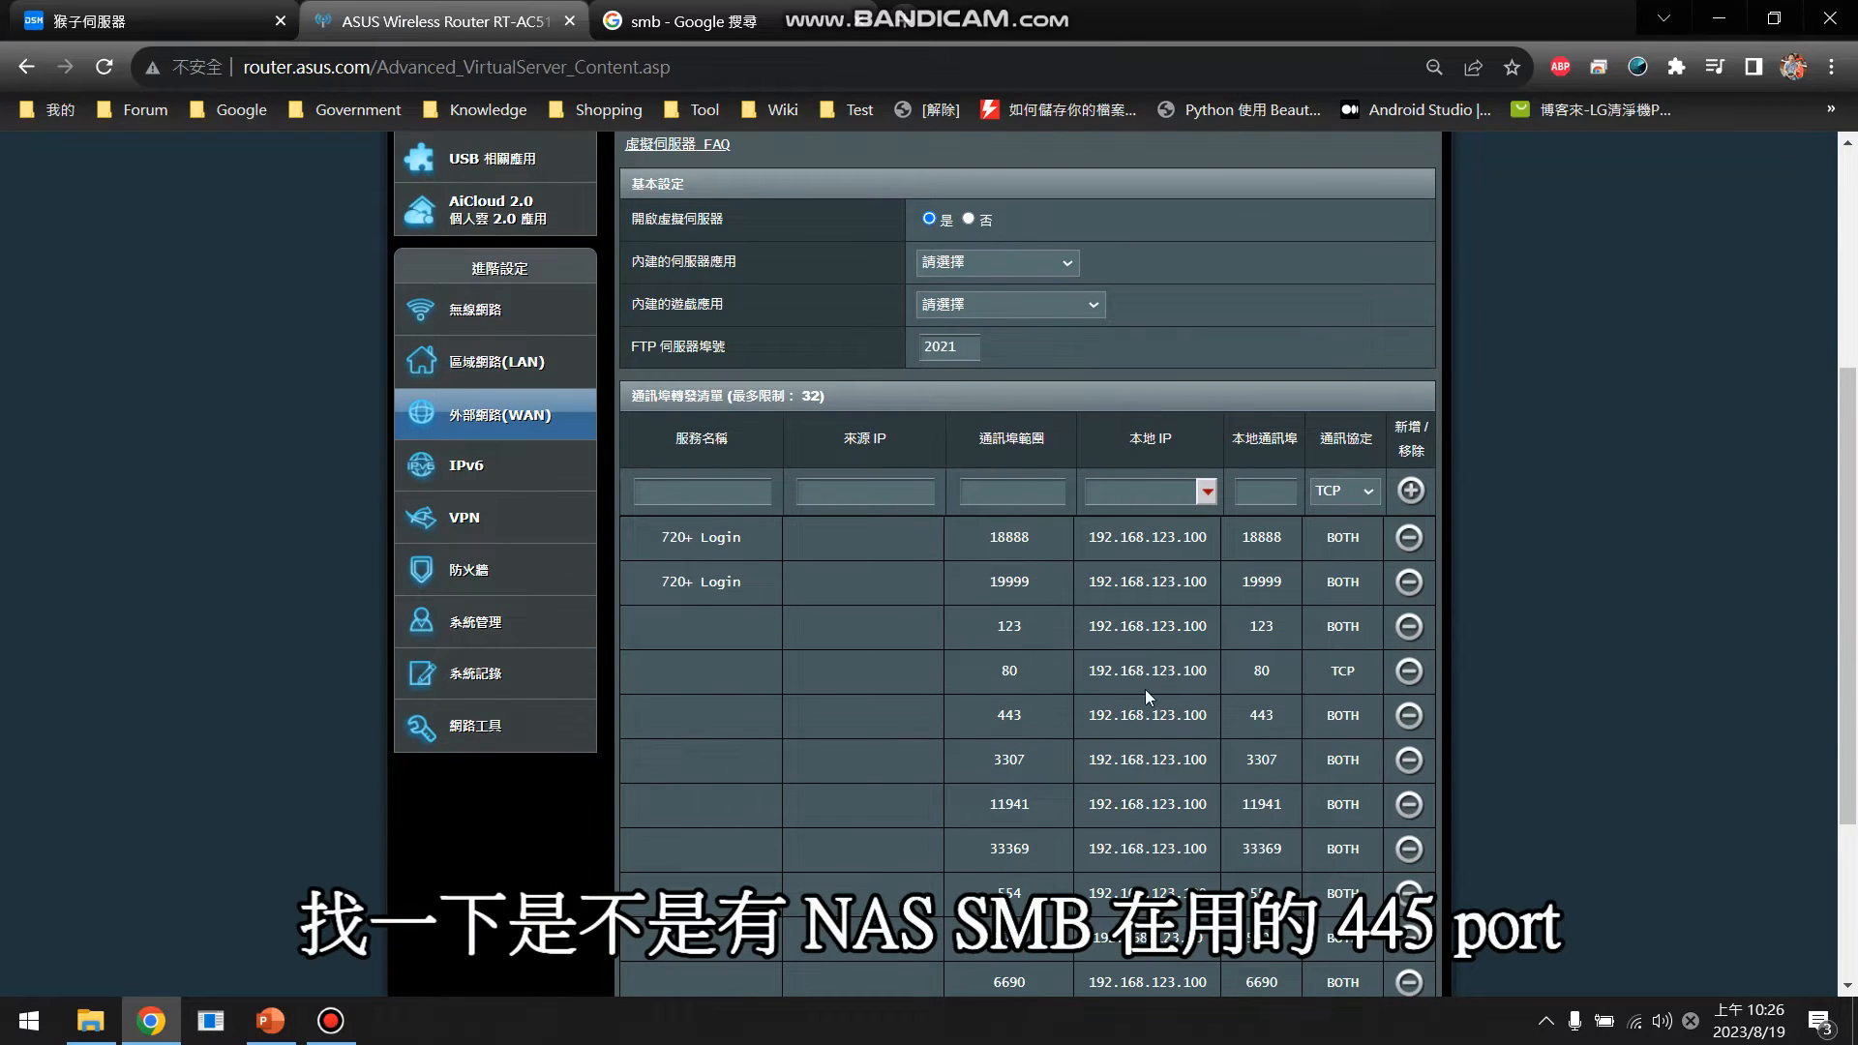
scroll(1174, 714, down, 2)
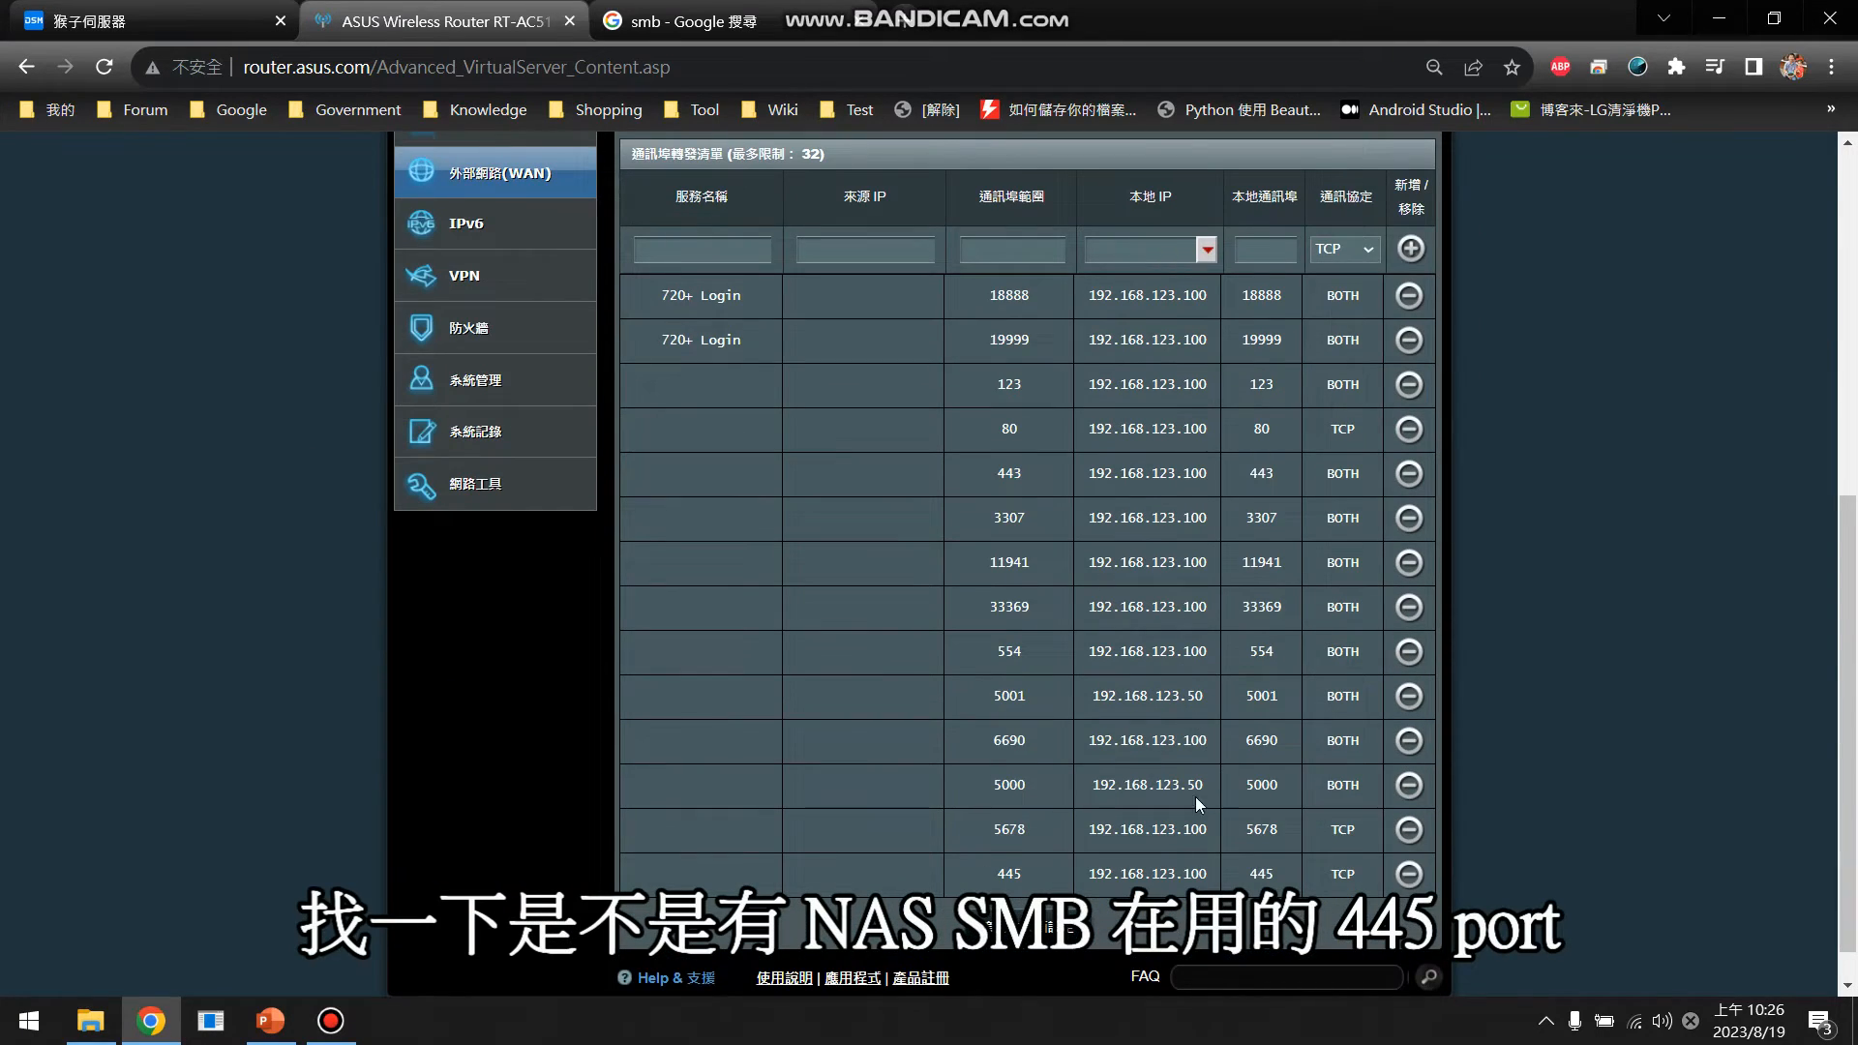
drag(1003, 867, 1036, 882)
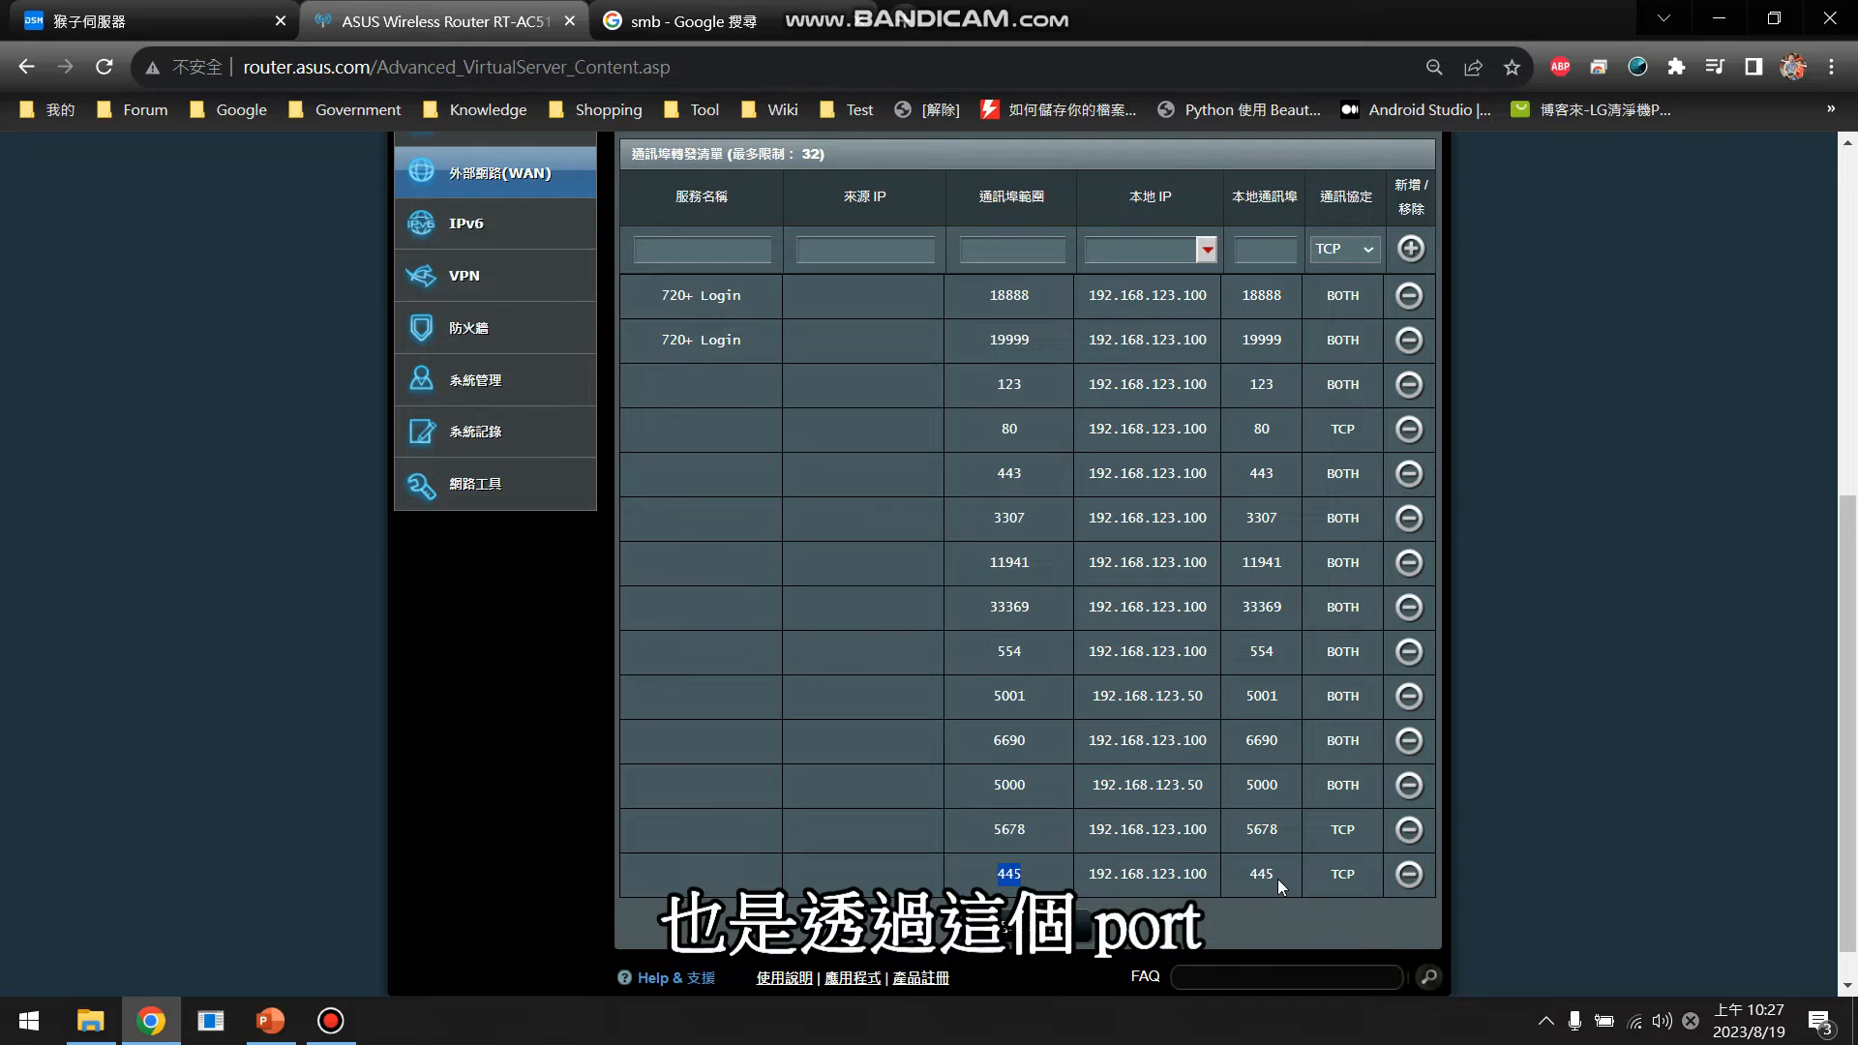
click(1408, 876)
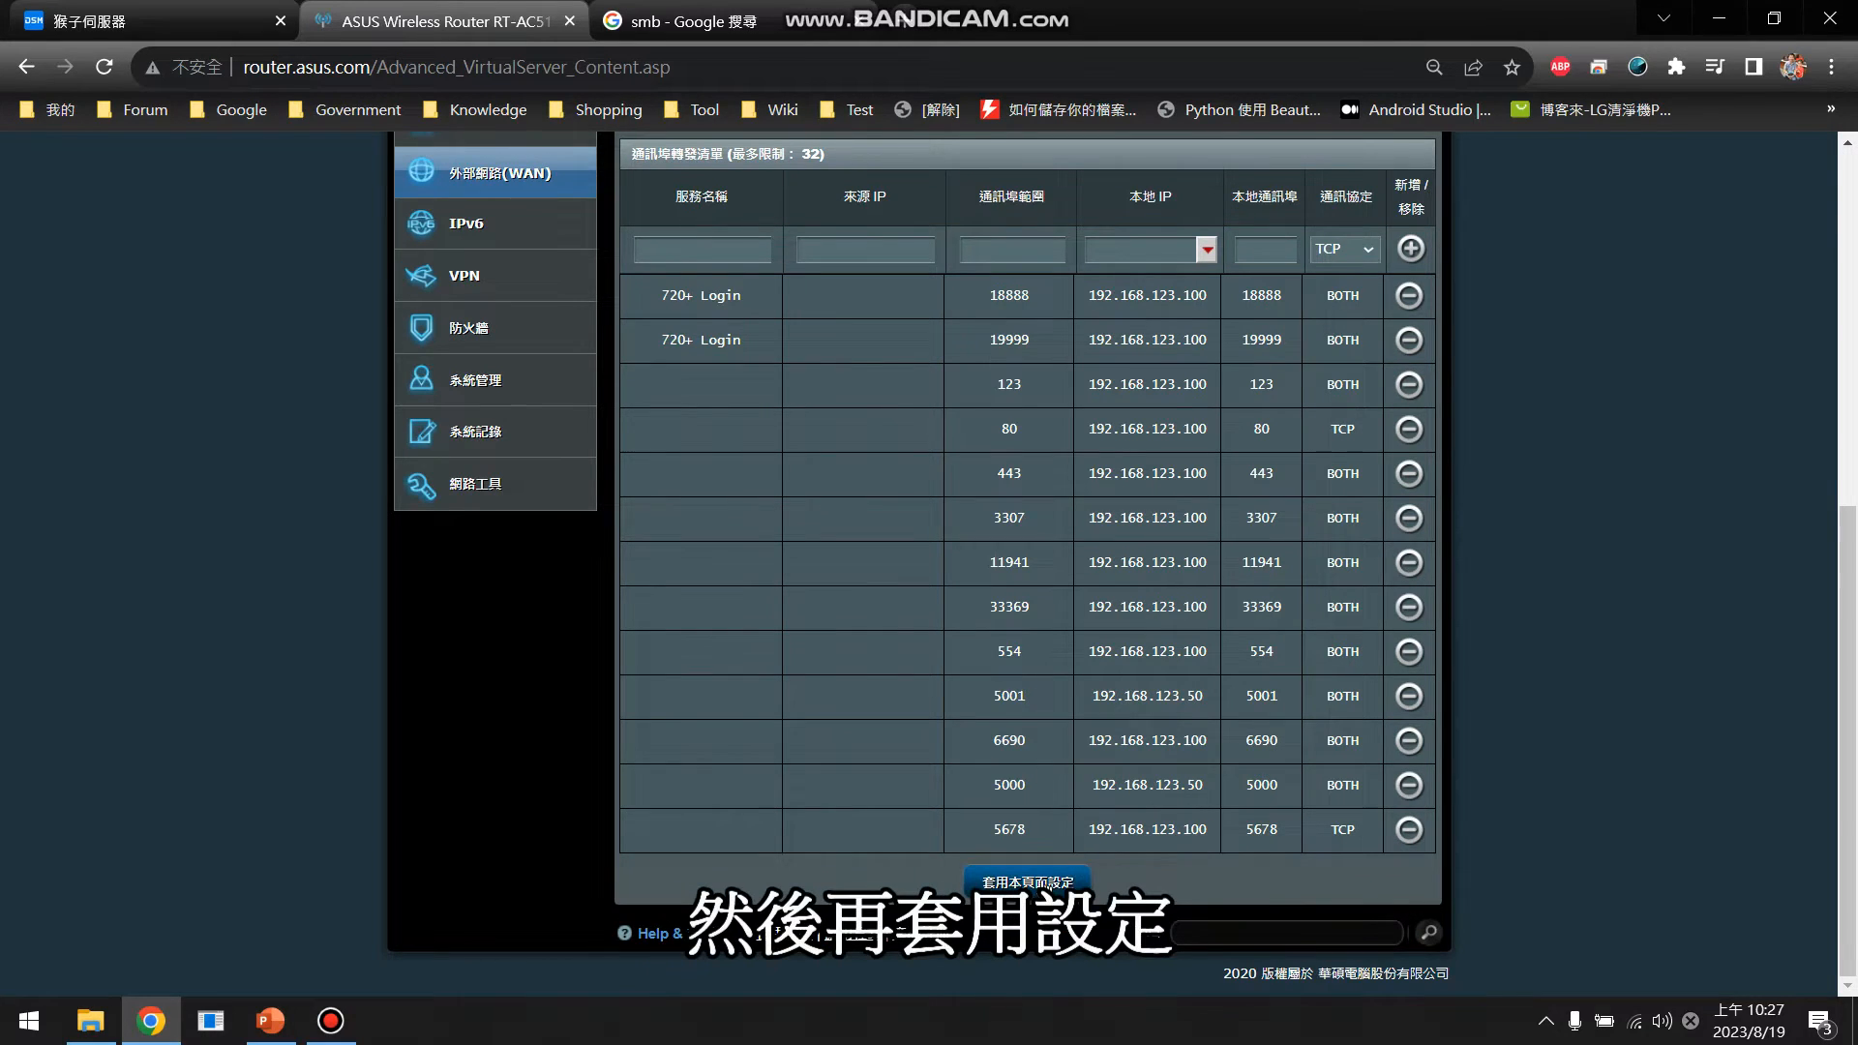
click(1065, 883)
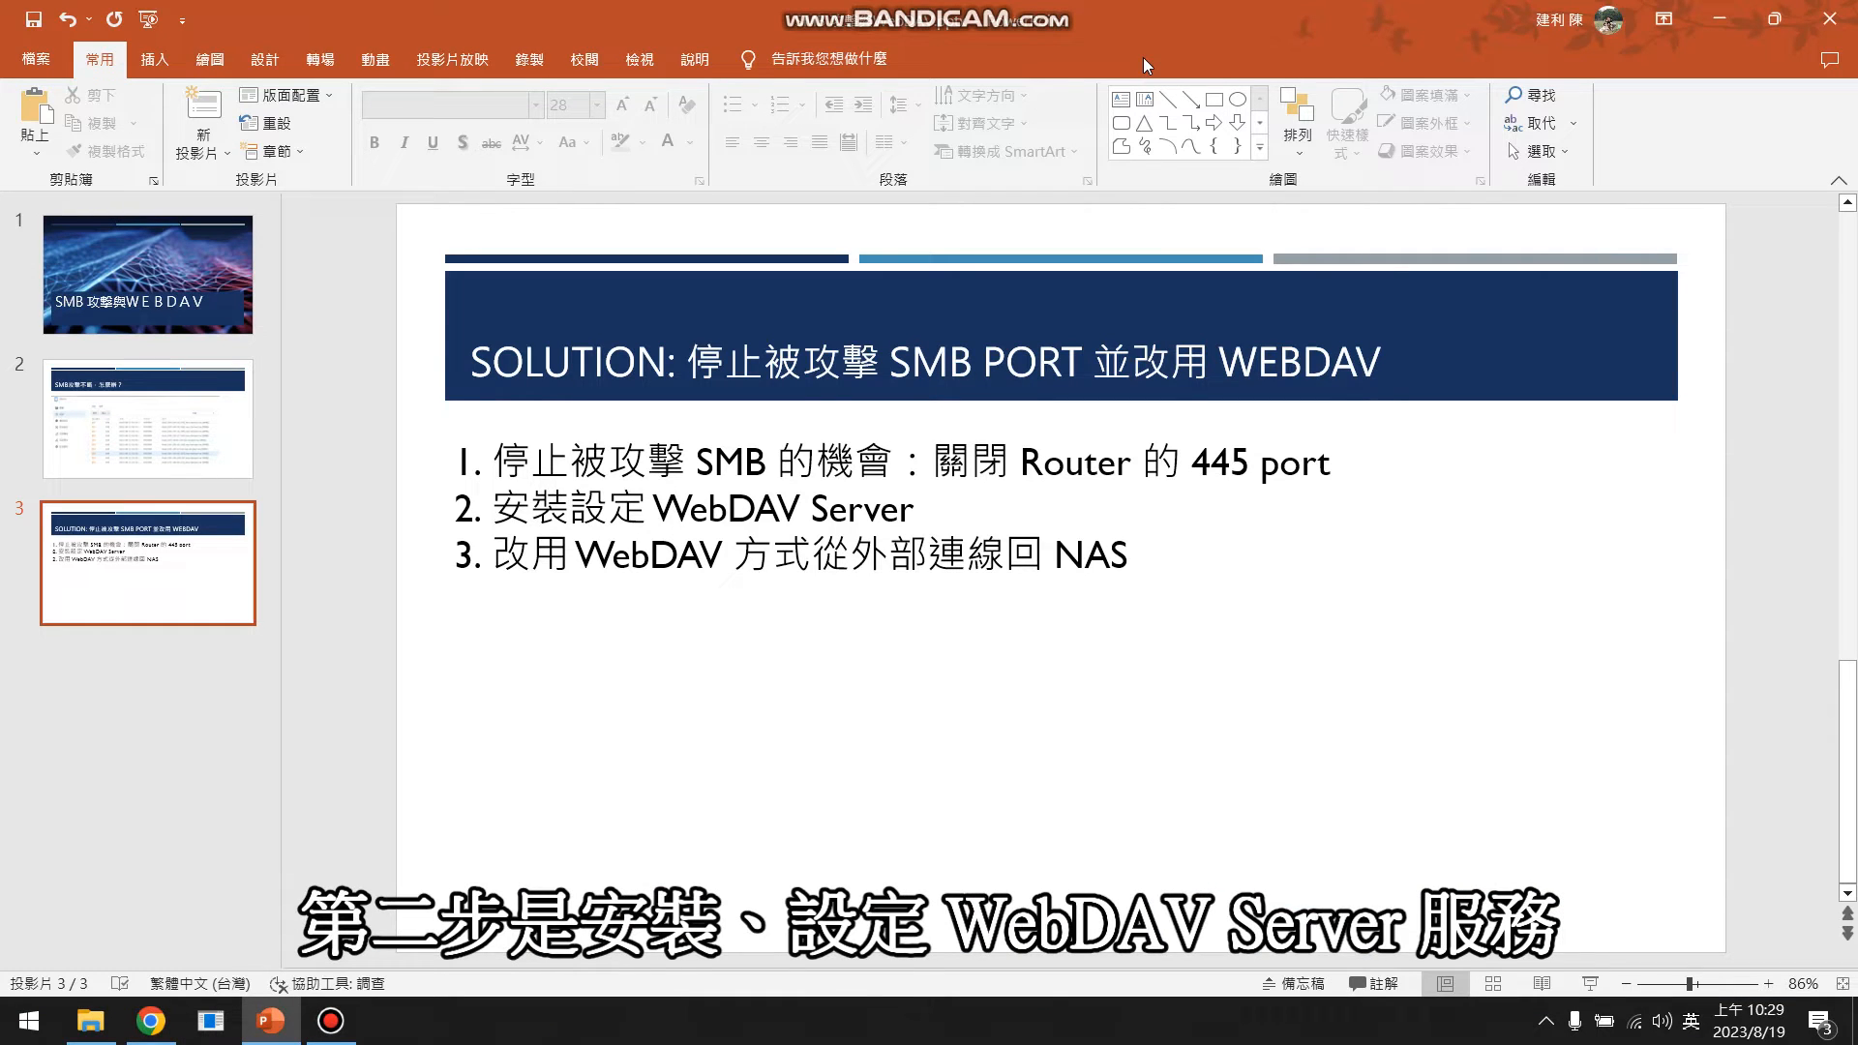
Switch to the NAS desktop in the browser, find WebDAV Server in Package Center with the search term "webdav" and open it
click(174, 1026)
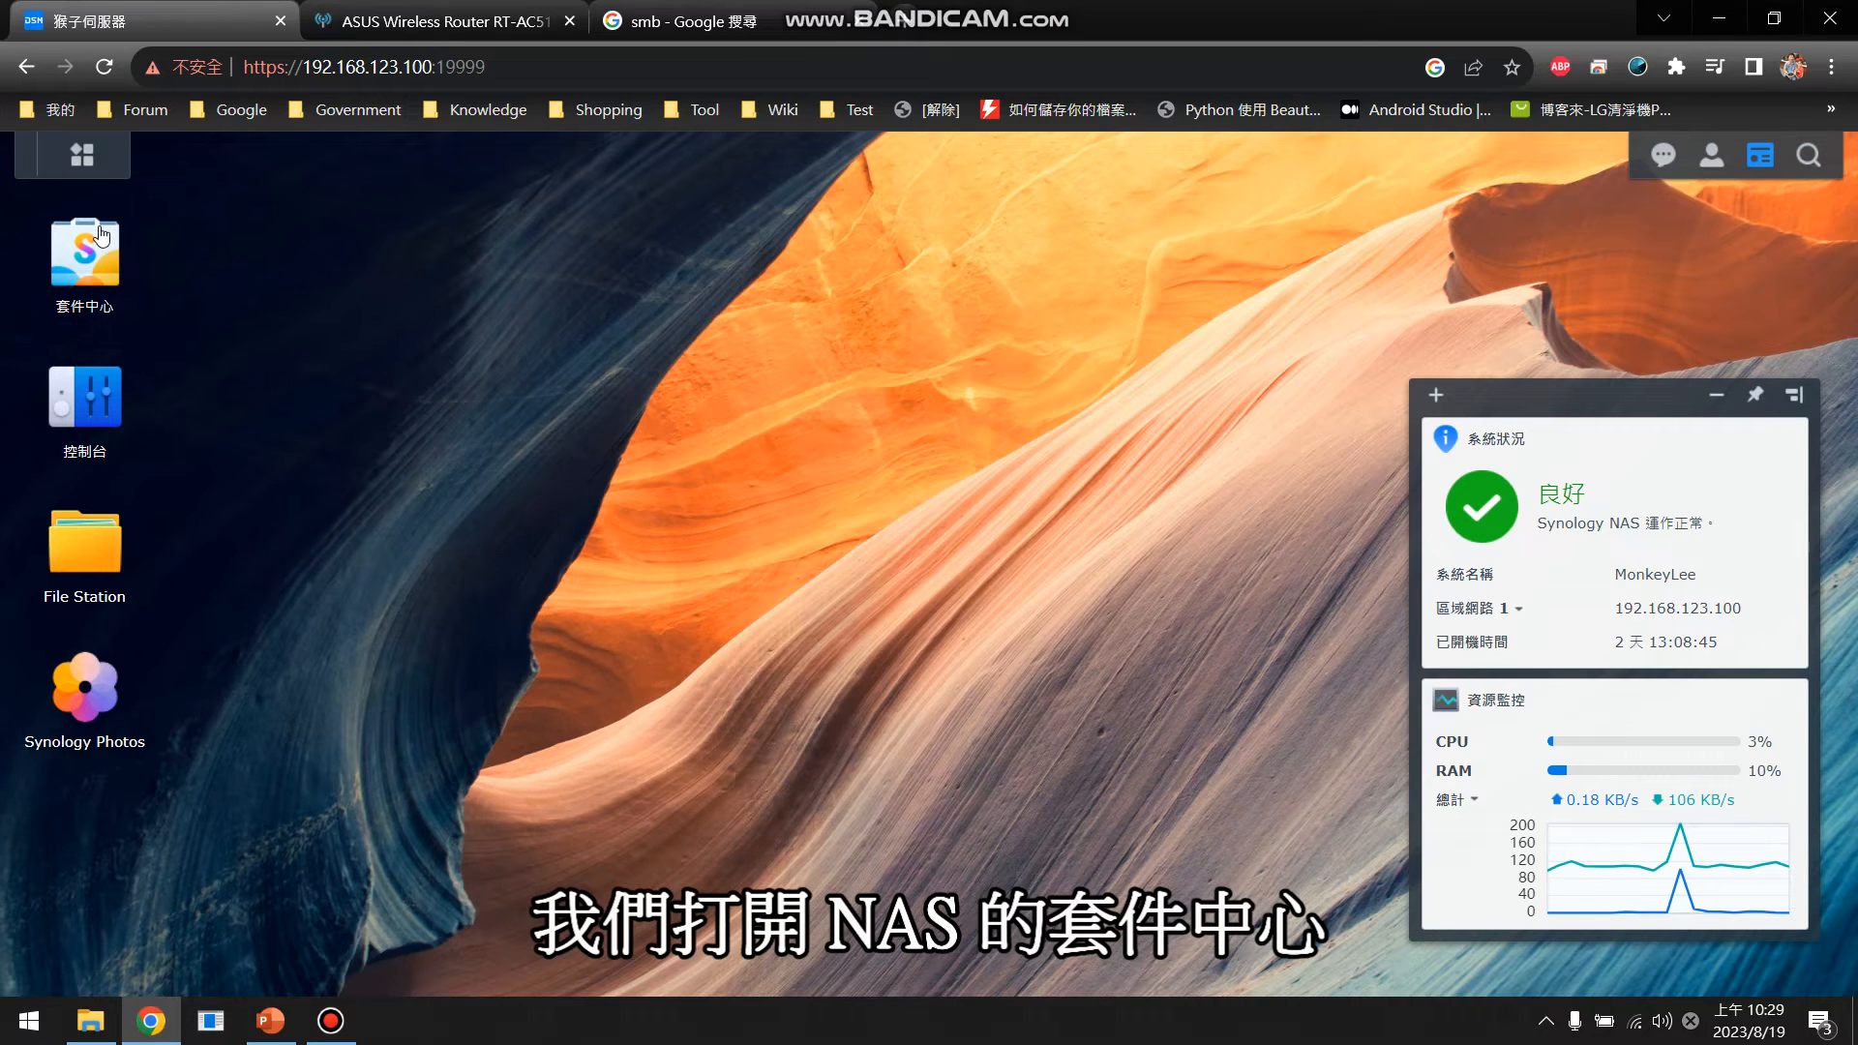
click(101, 237)
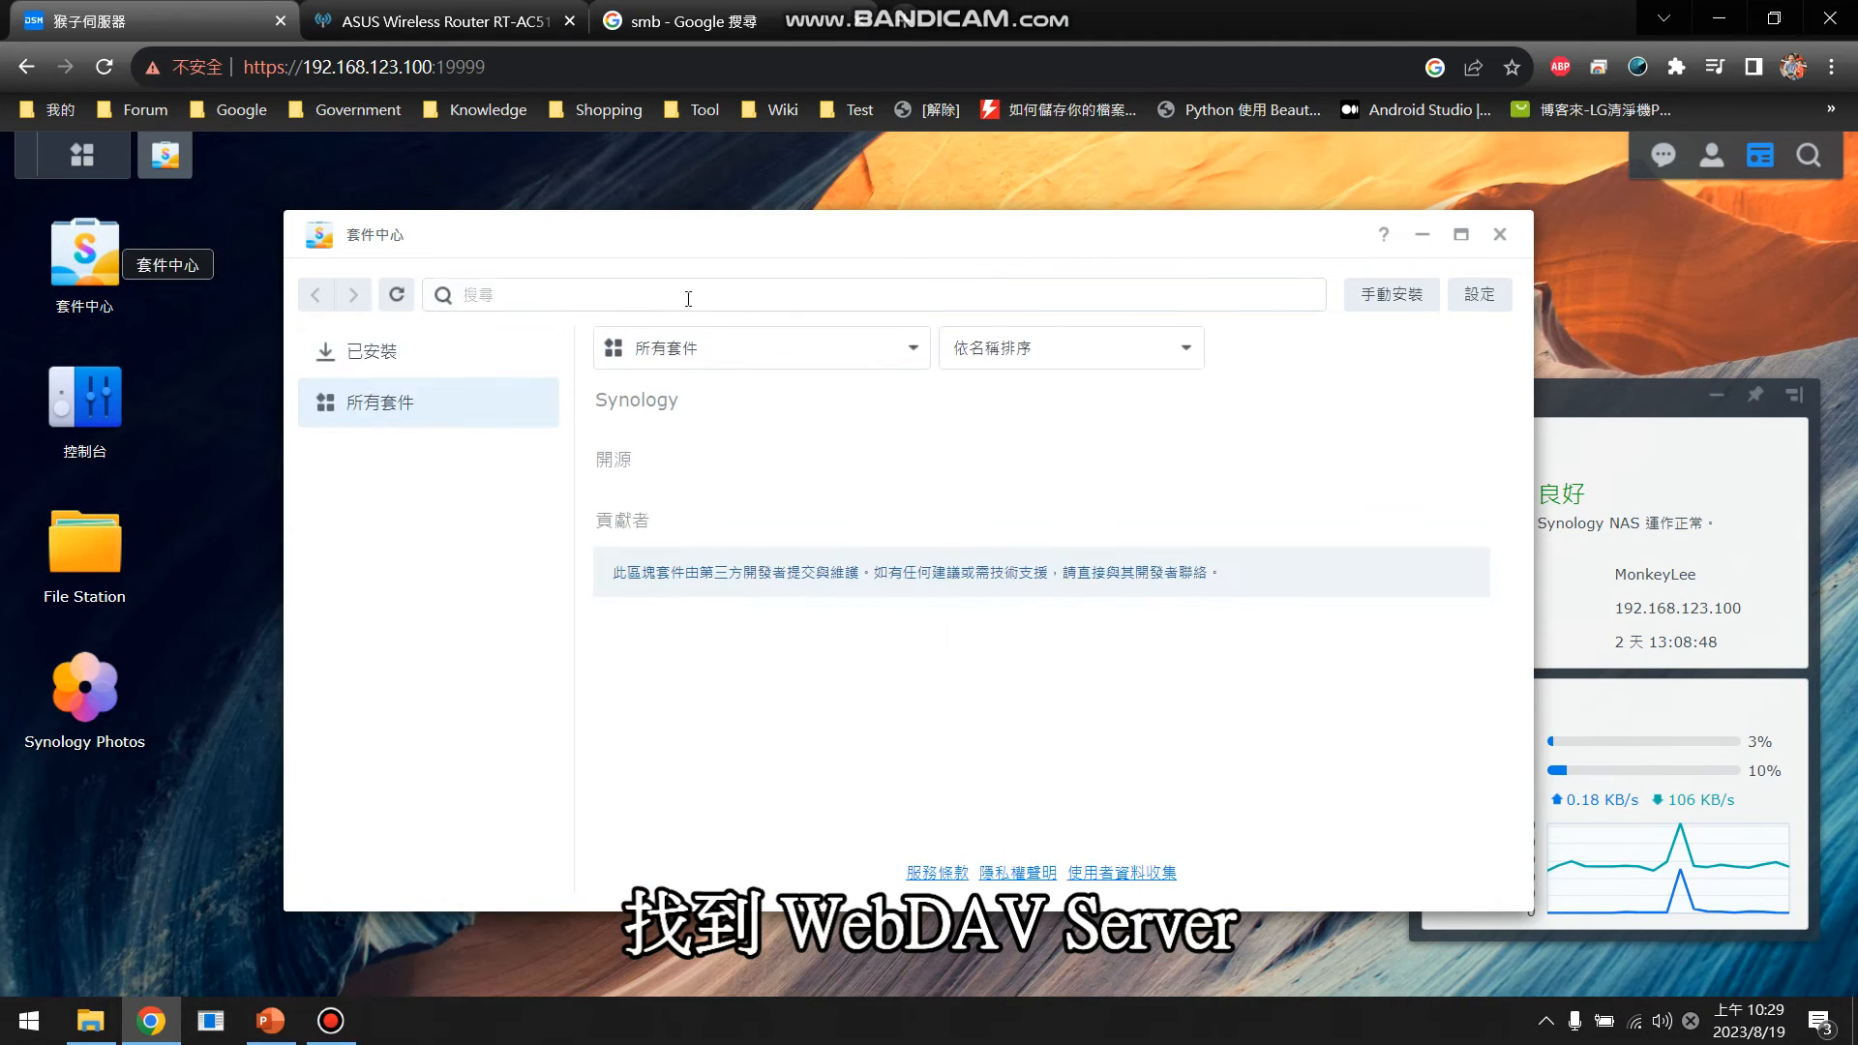
click(472, 362)
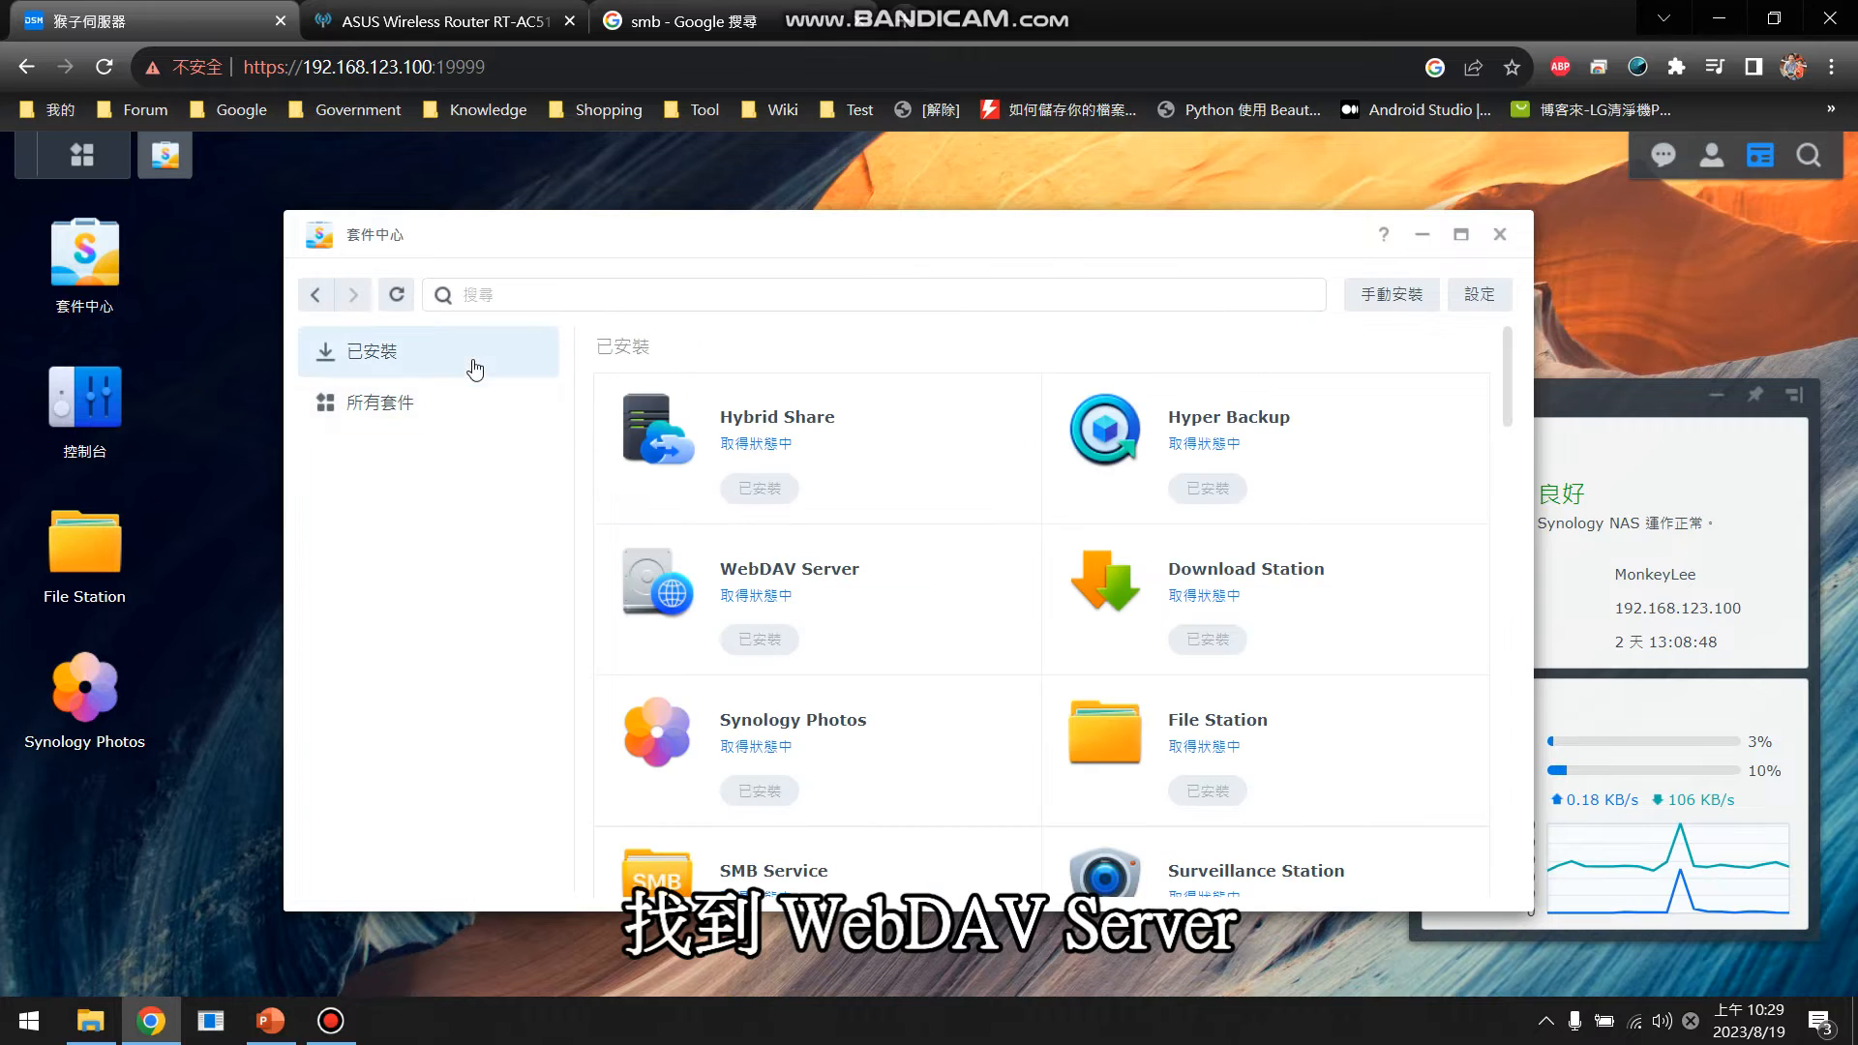
click(713, 298)
text(webdav)
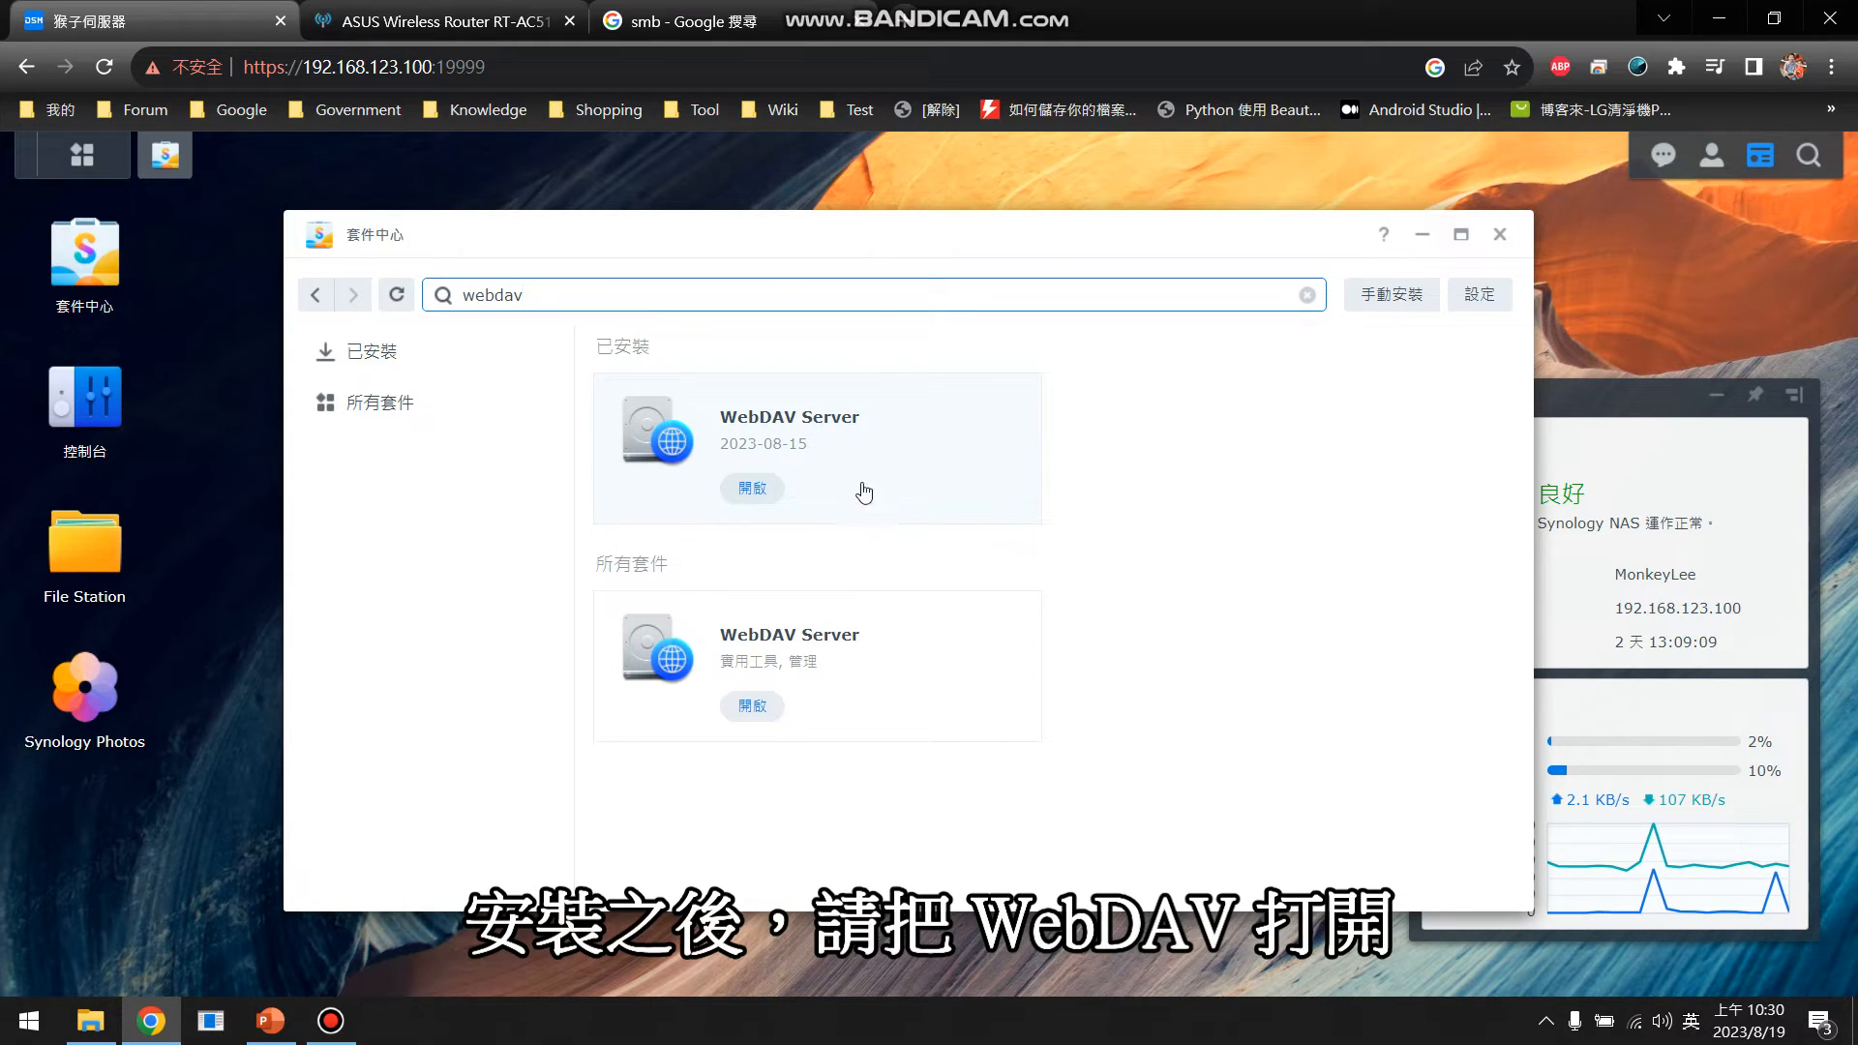
click(755, 492)
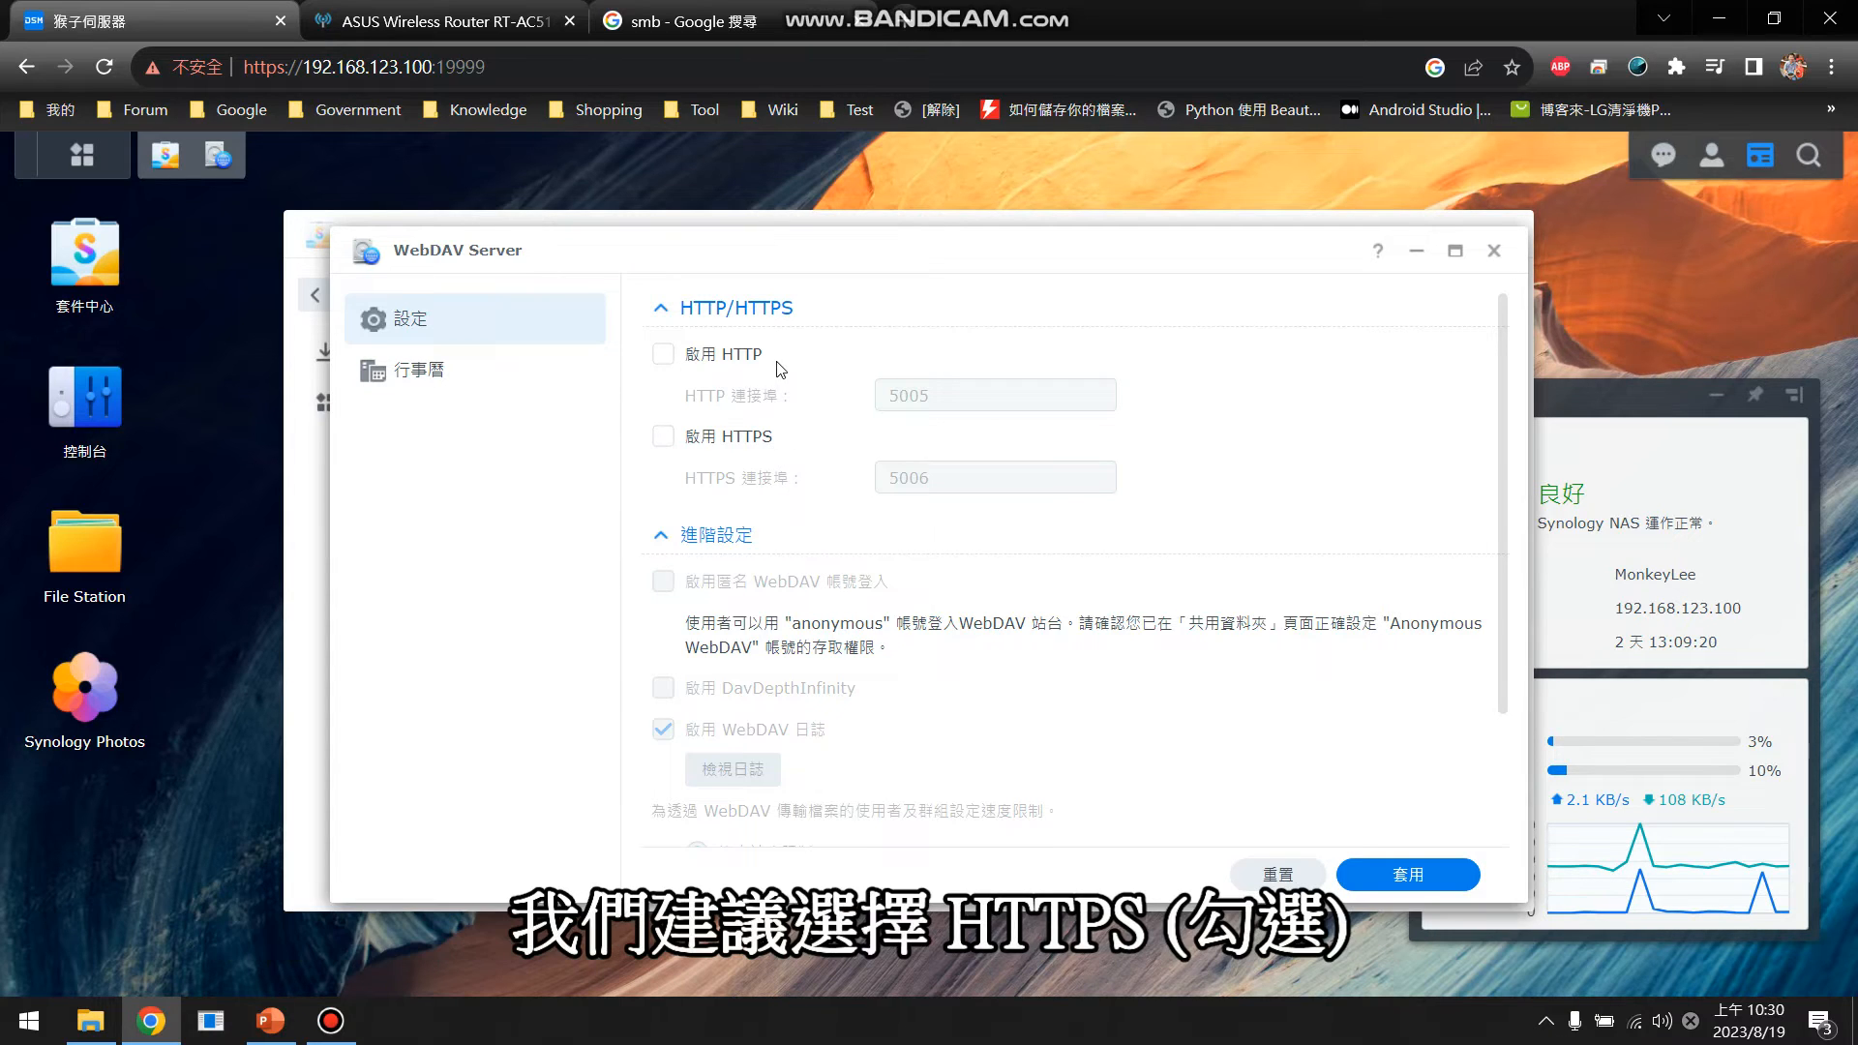
Enable HTTPS for WebDAV Server, keep the default port 5006 and apply the settings
click(753, 448)
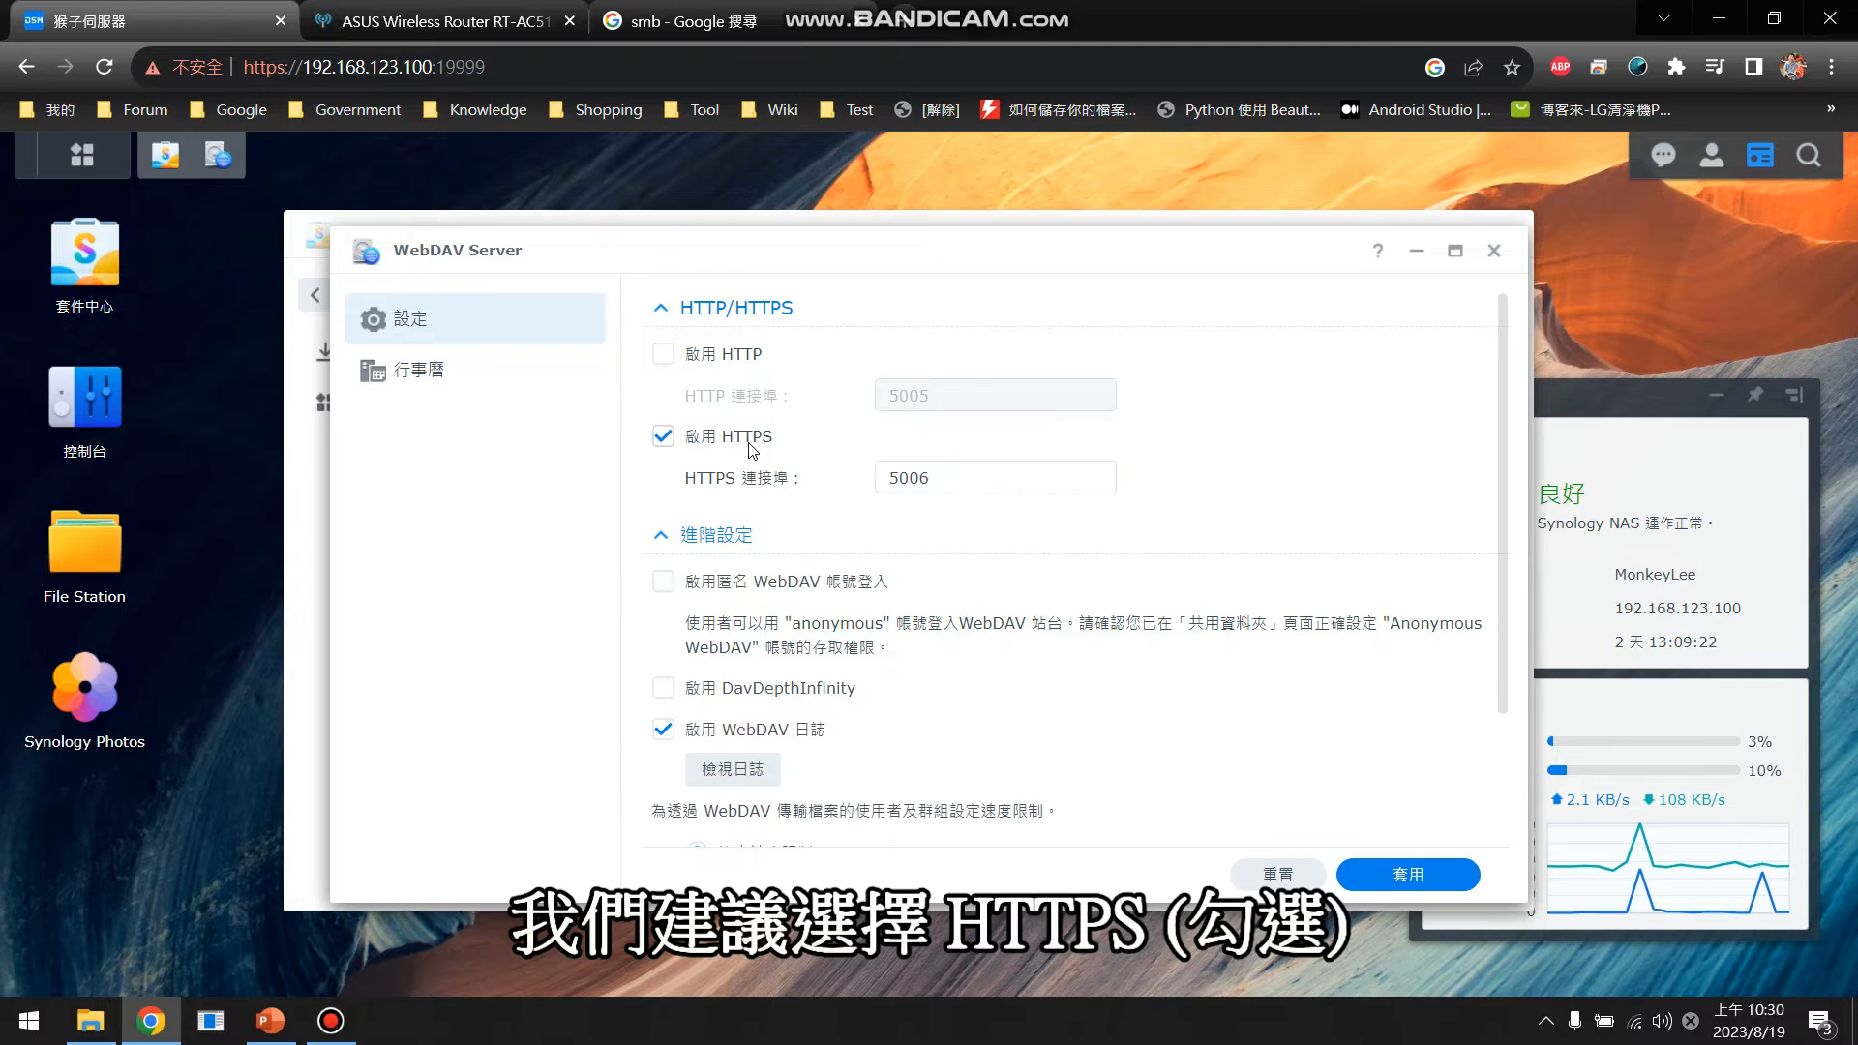
click(978, 479)
drag(978, 479, 869, 488)
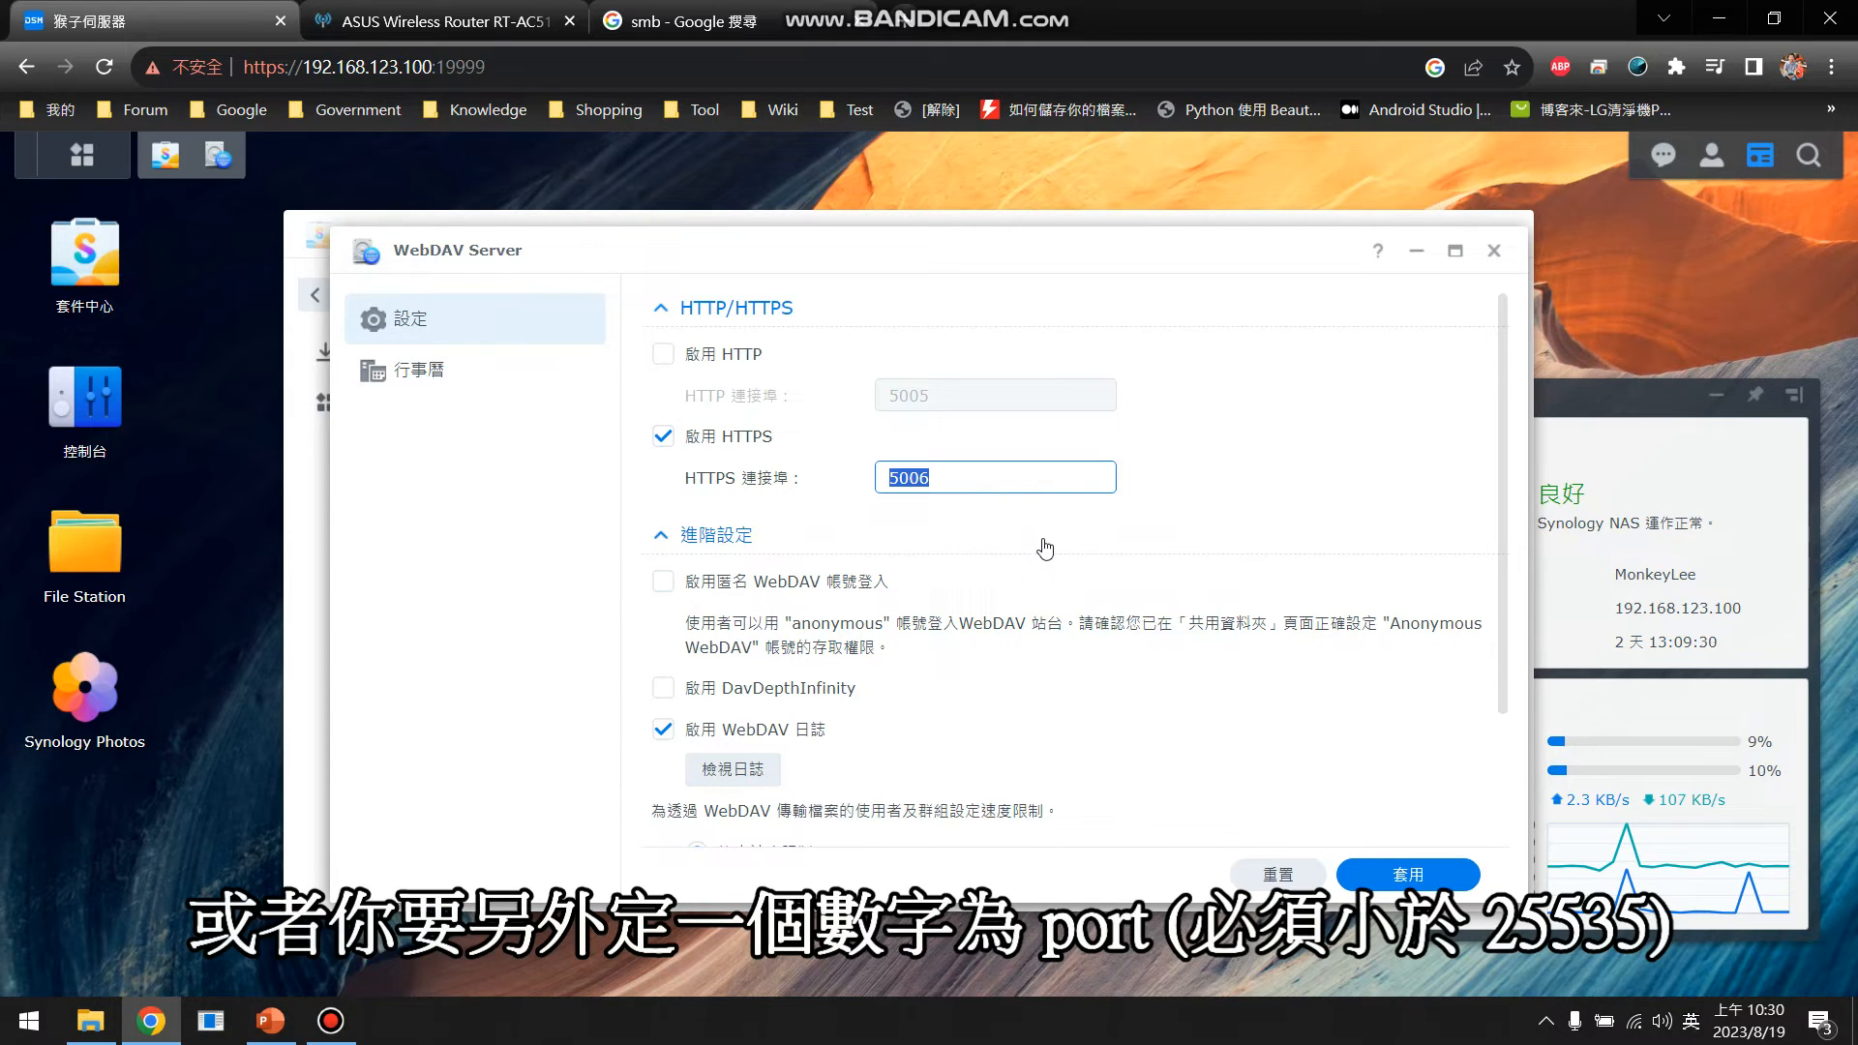
click(1013, 484)
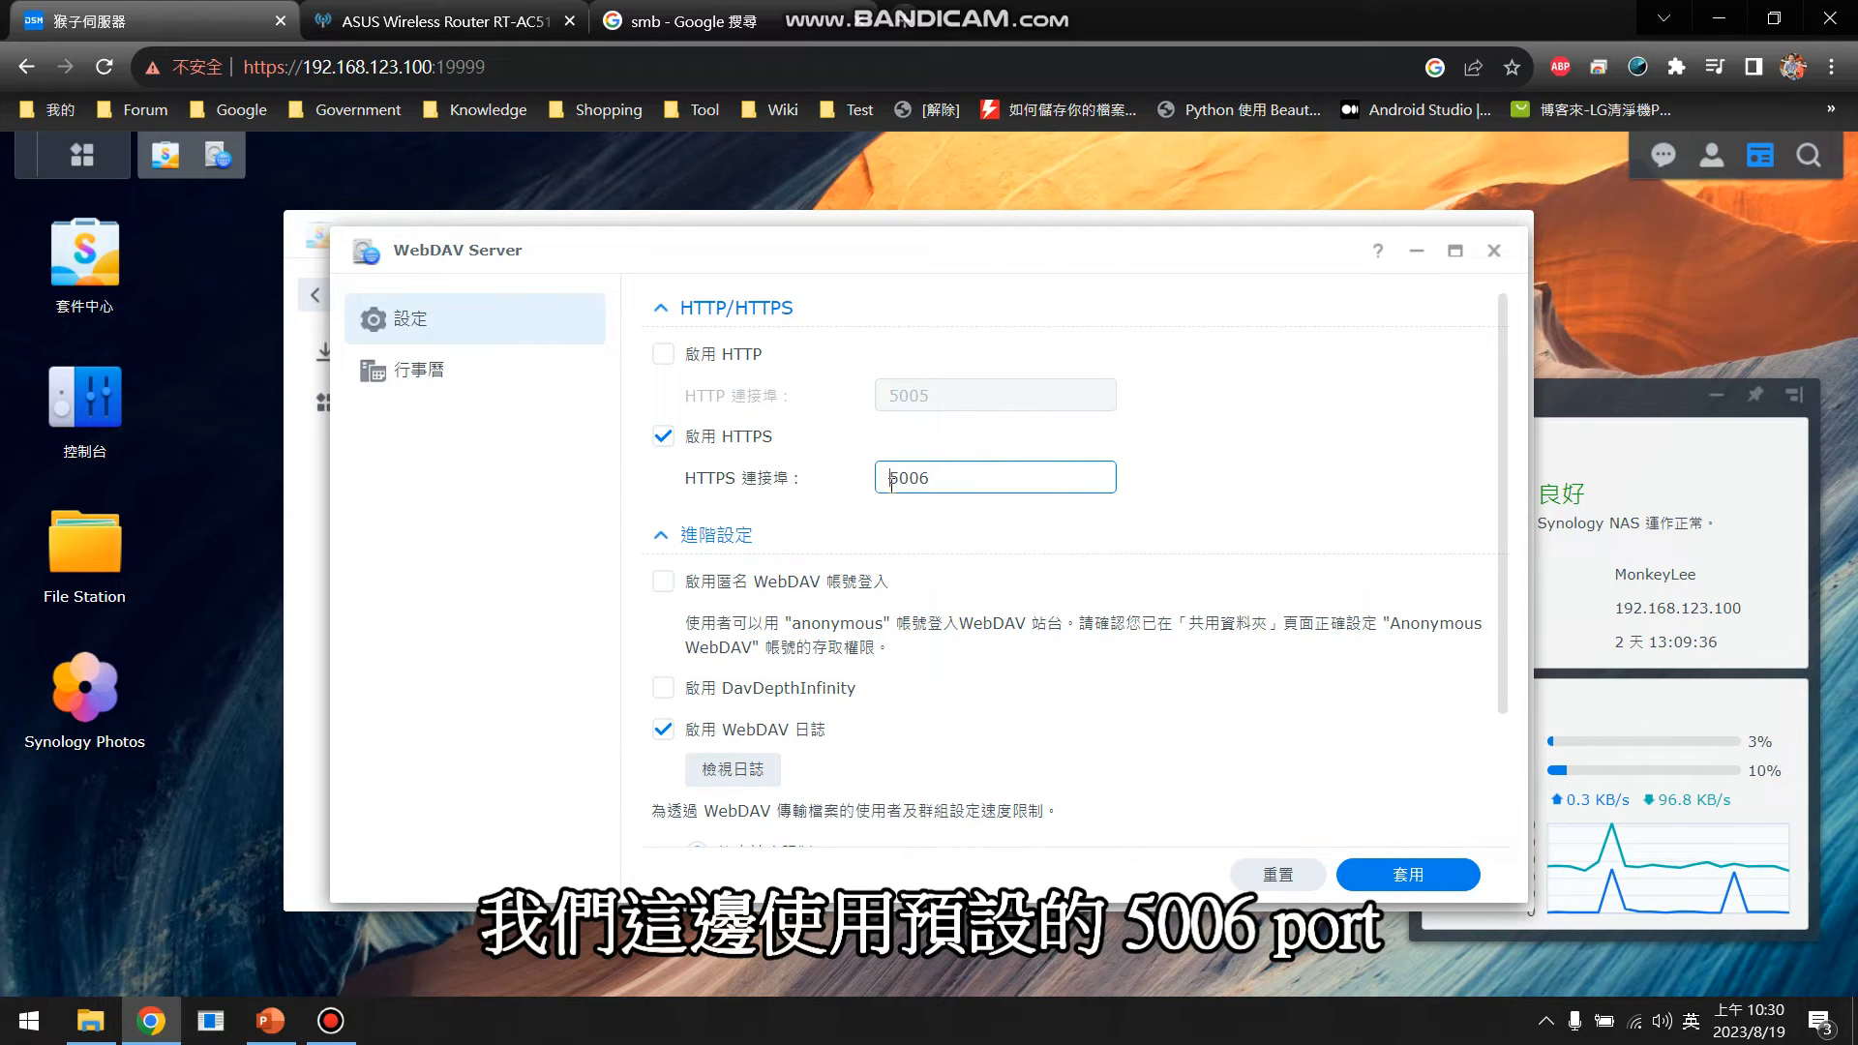
click(1423, 877)
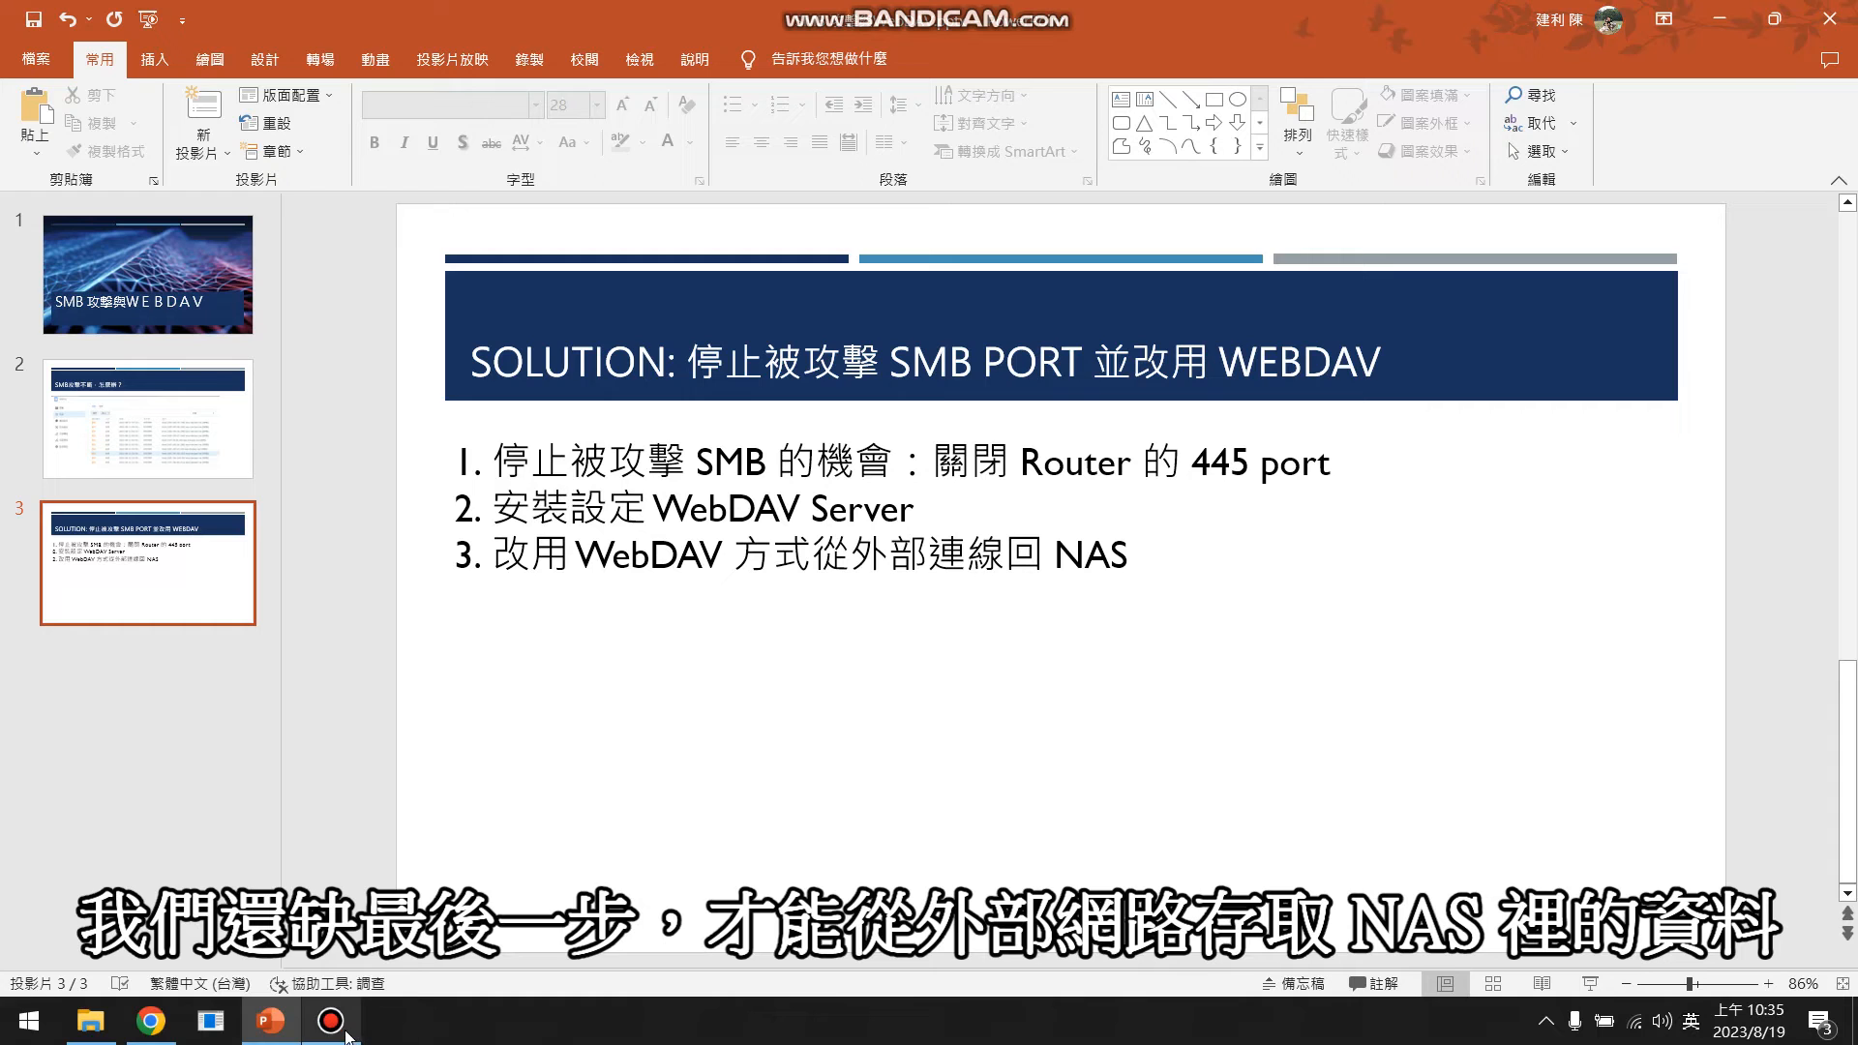
Return to the router's virtual server page and enter 5006 as both port range and local port of a new forwarding rule
click(142, 918)
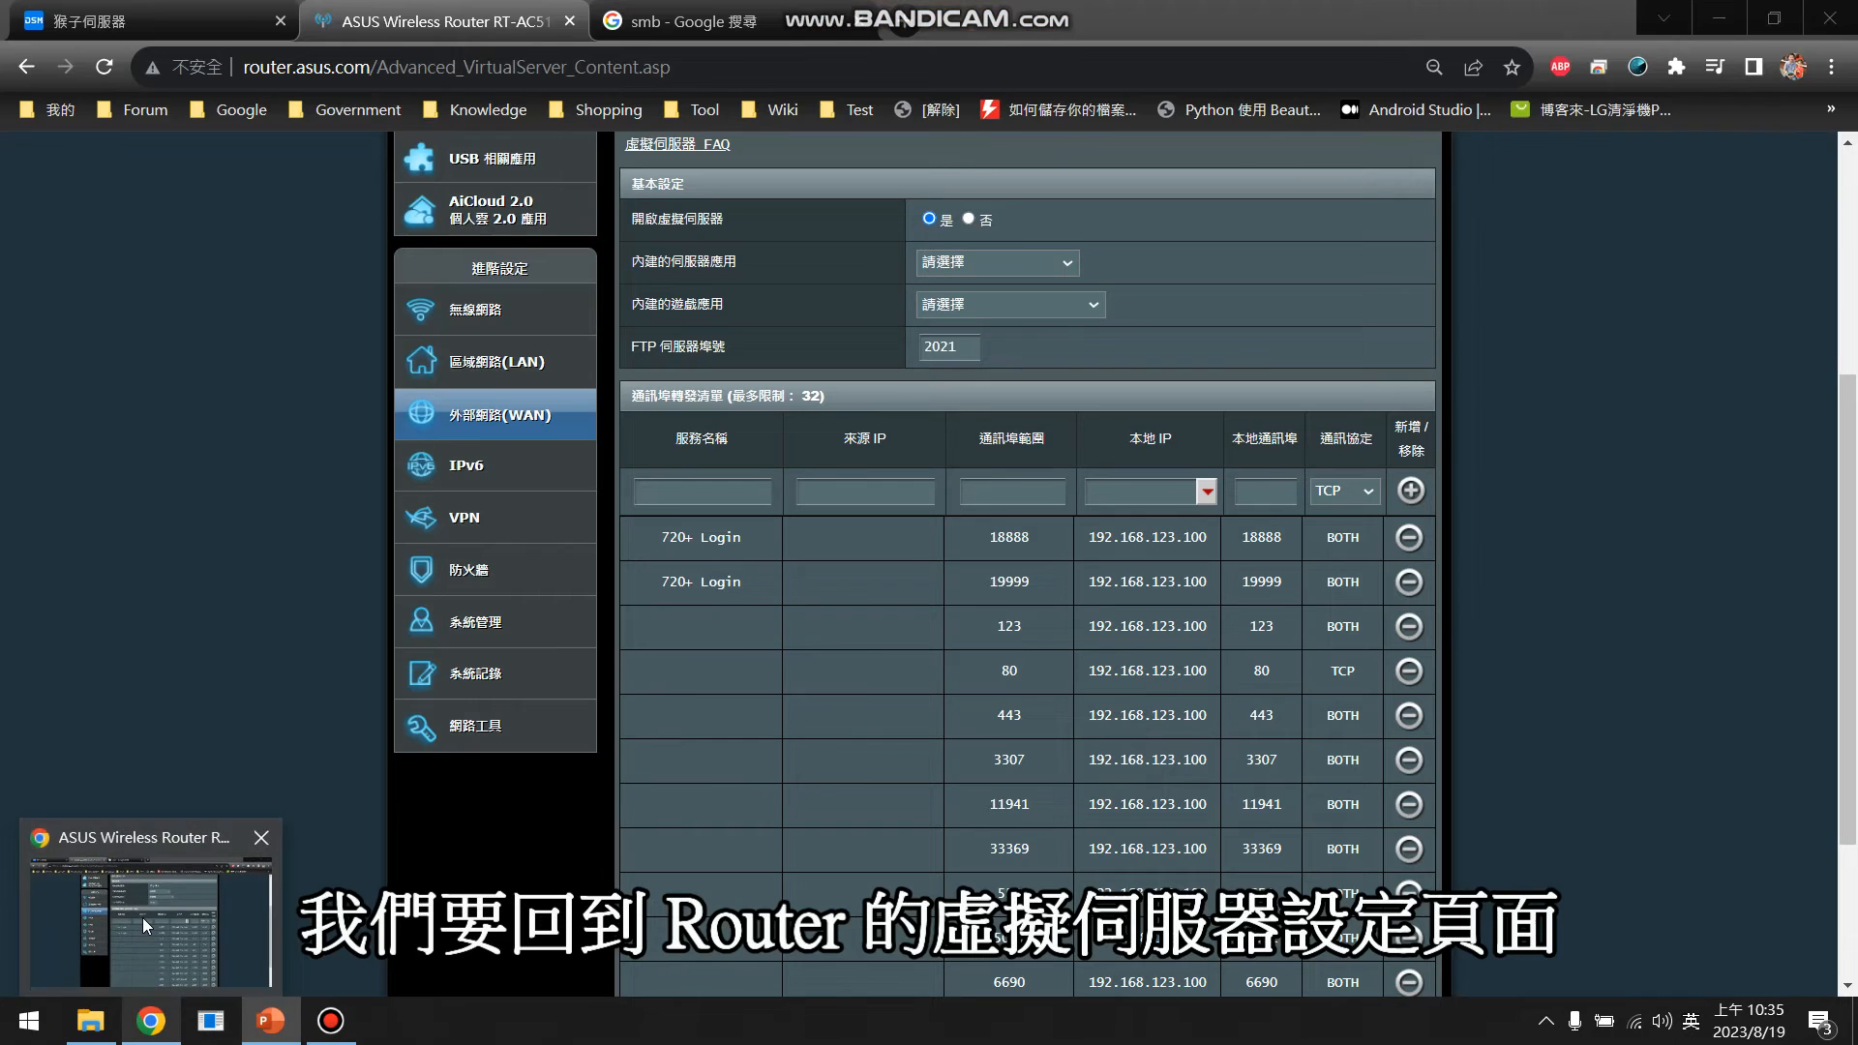
scroll(885, 598, up, 4)
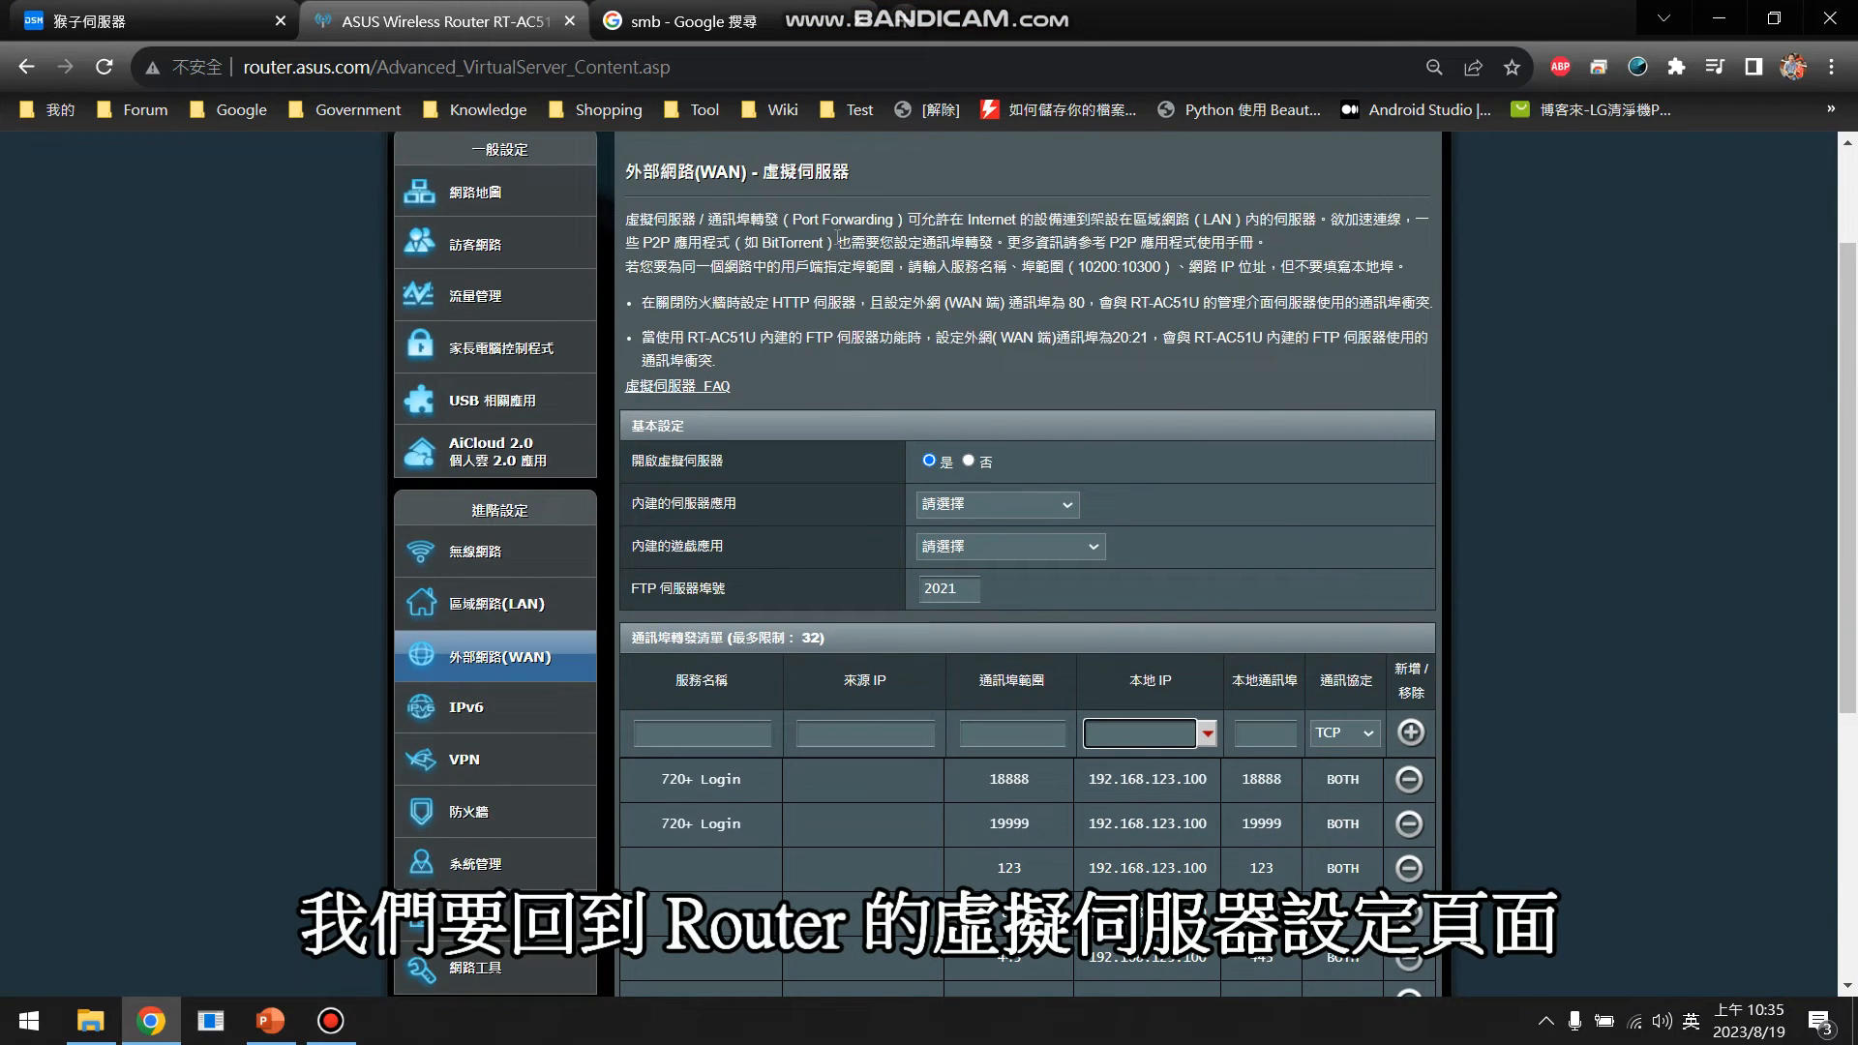
drag(764, 295, 851, 295)
scroll(1099, 418, down, 3)
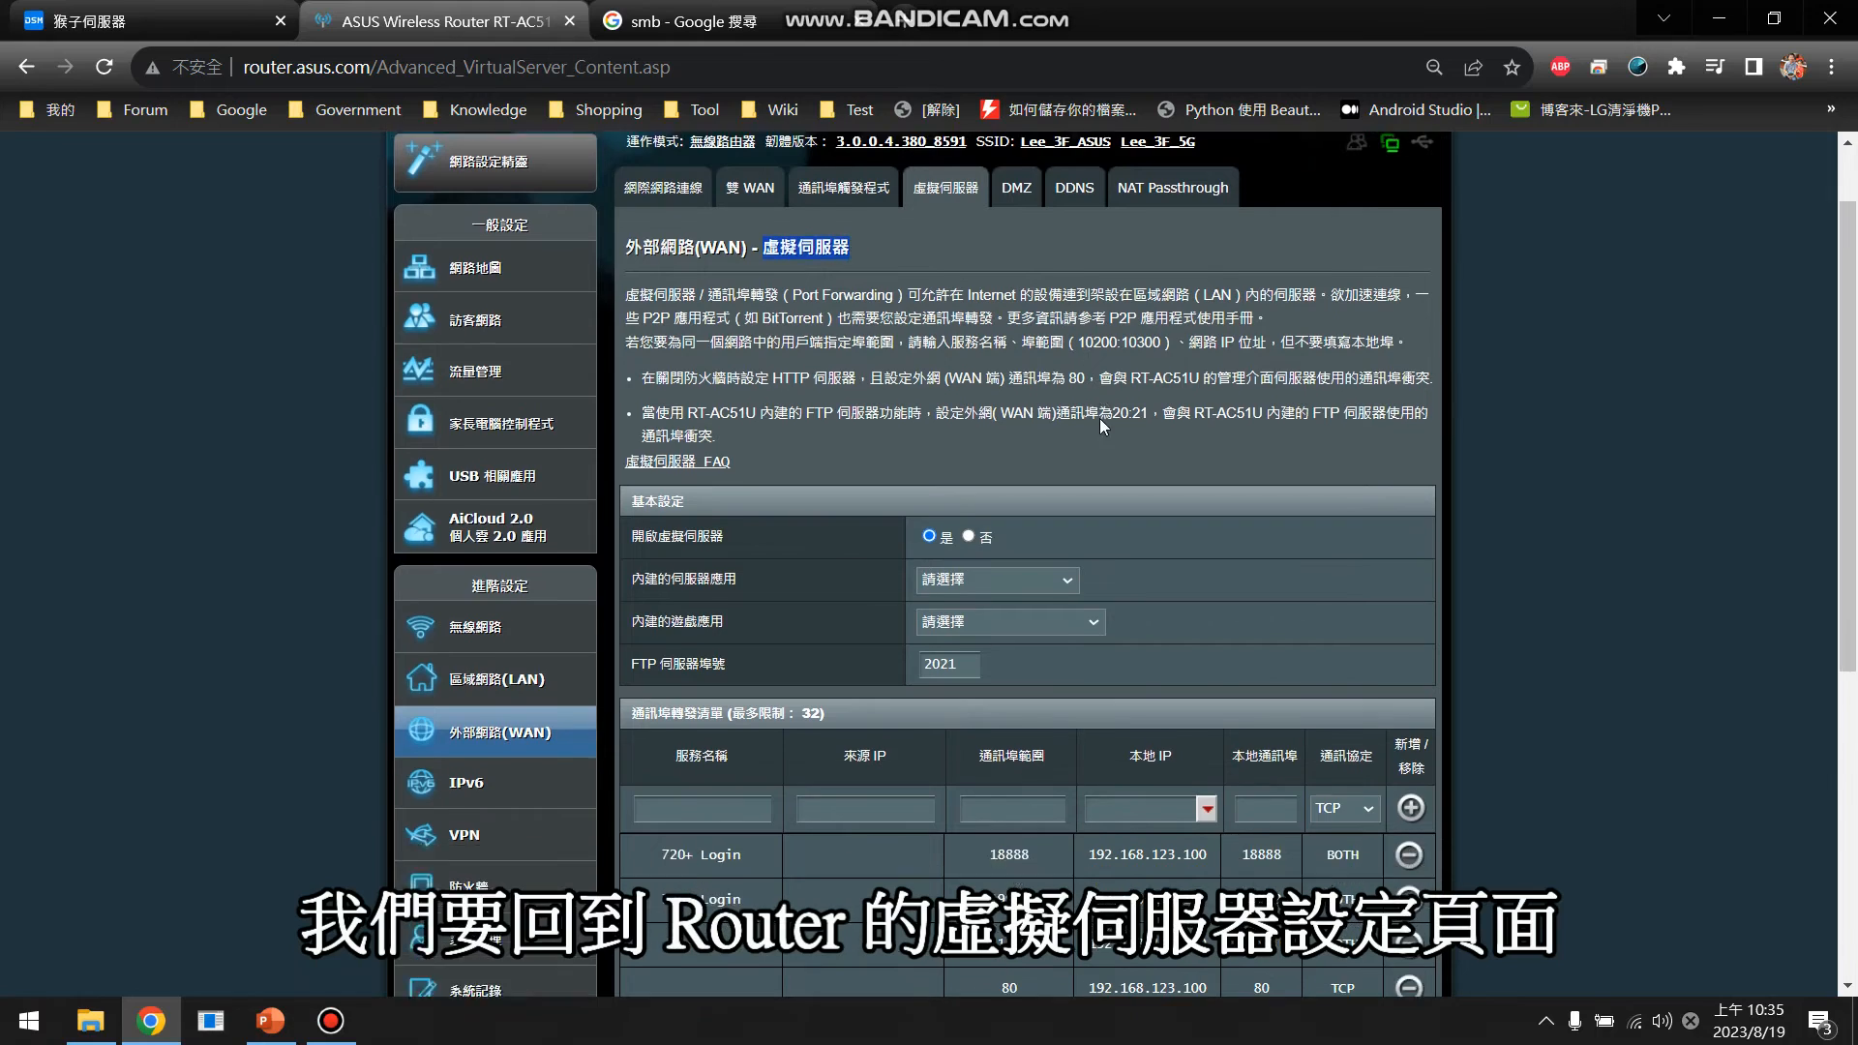
click(1052, 612)
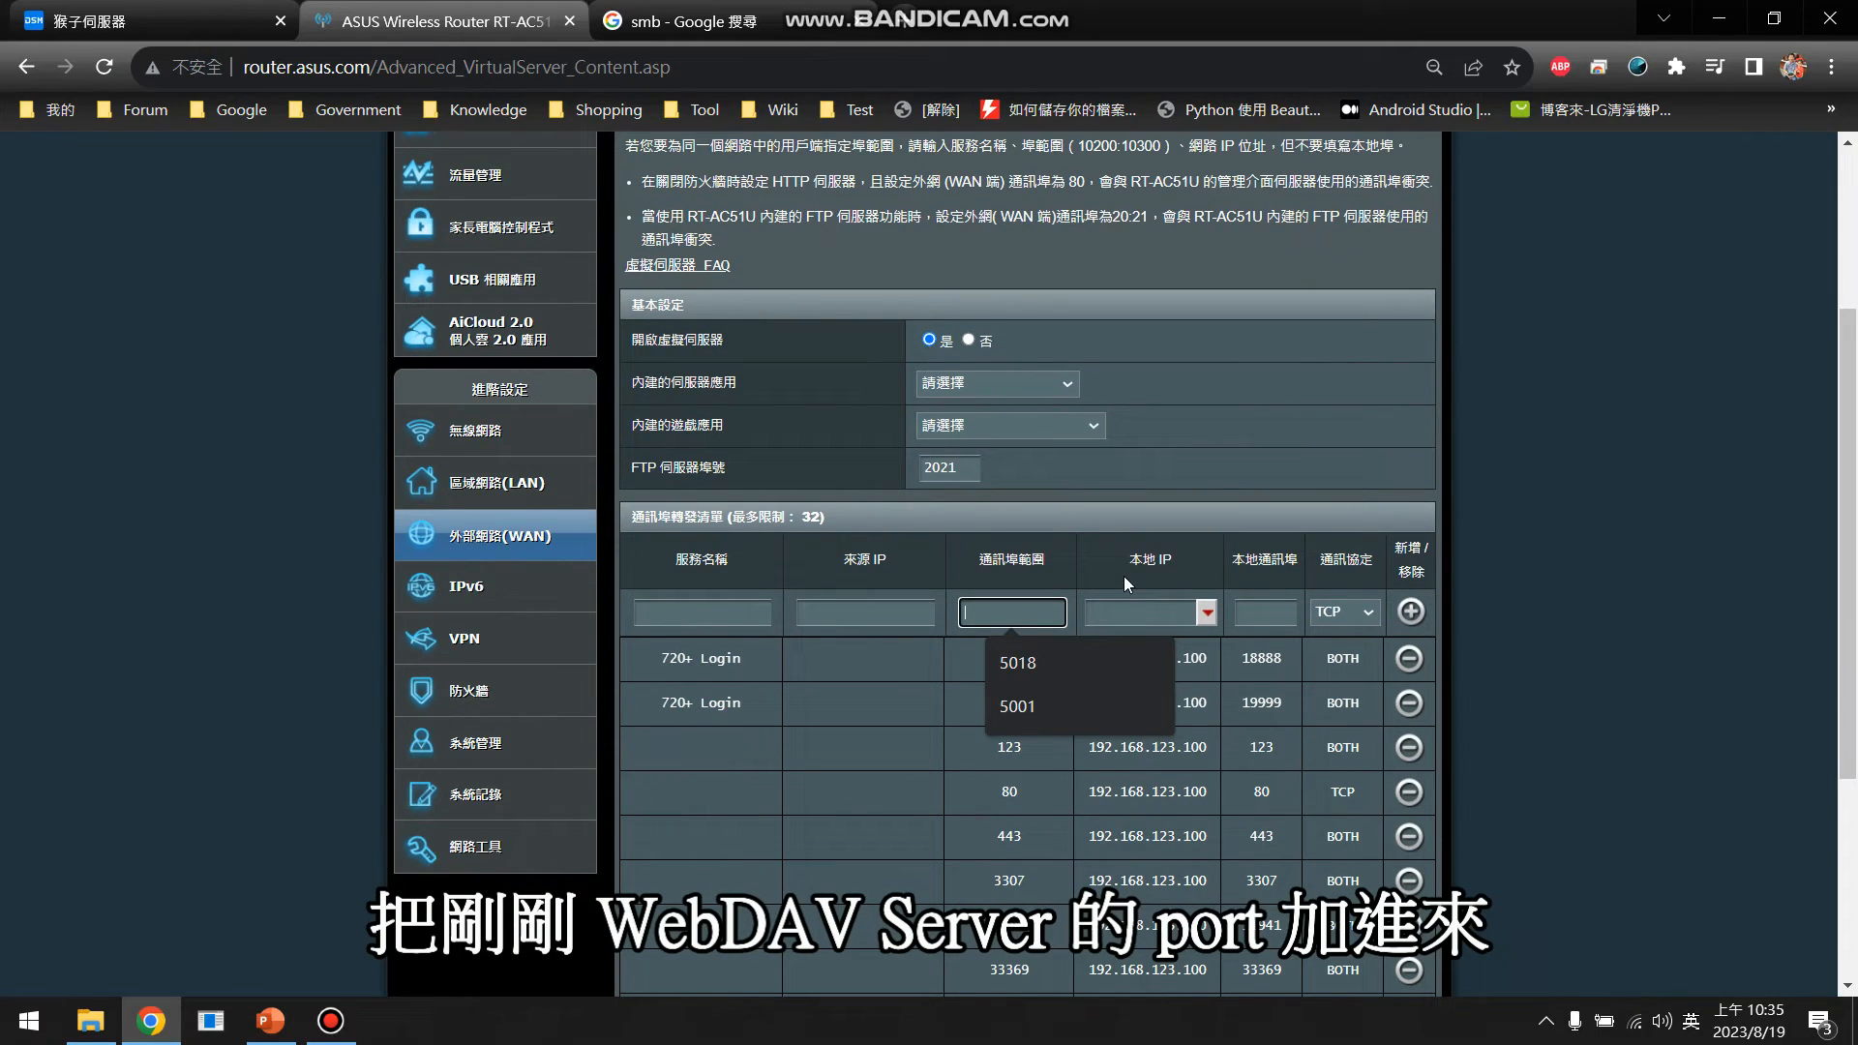
text(5006)
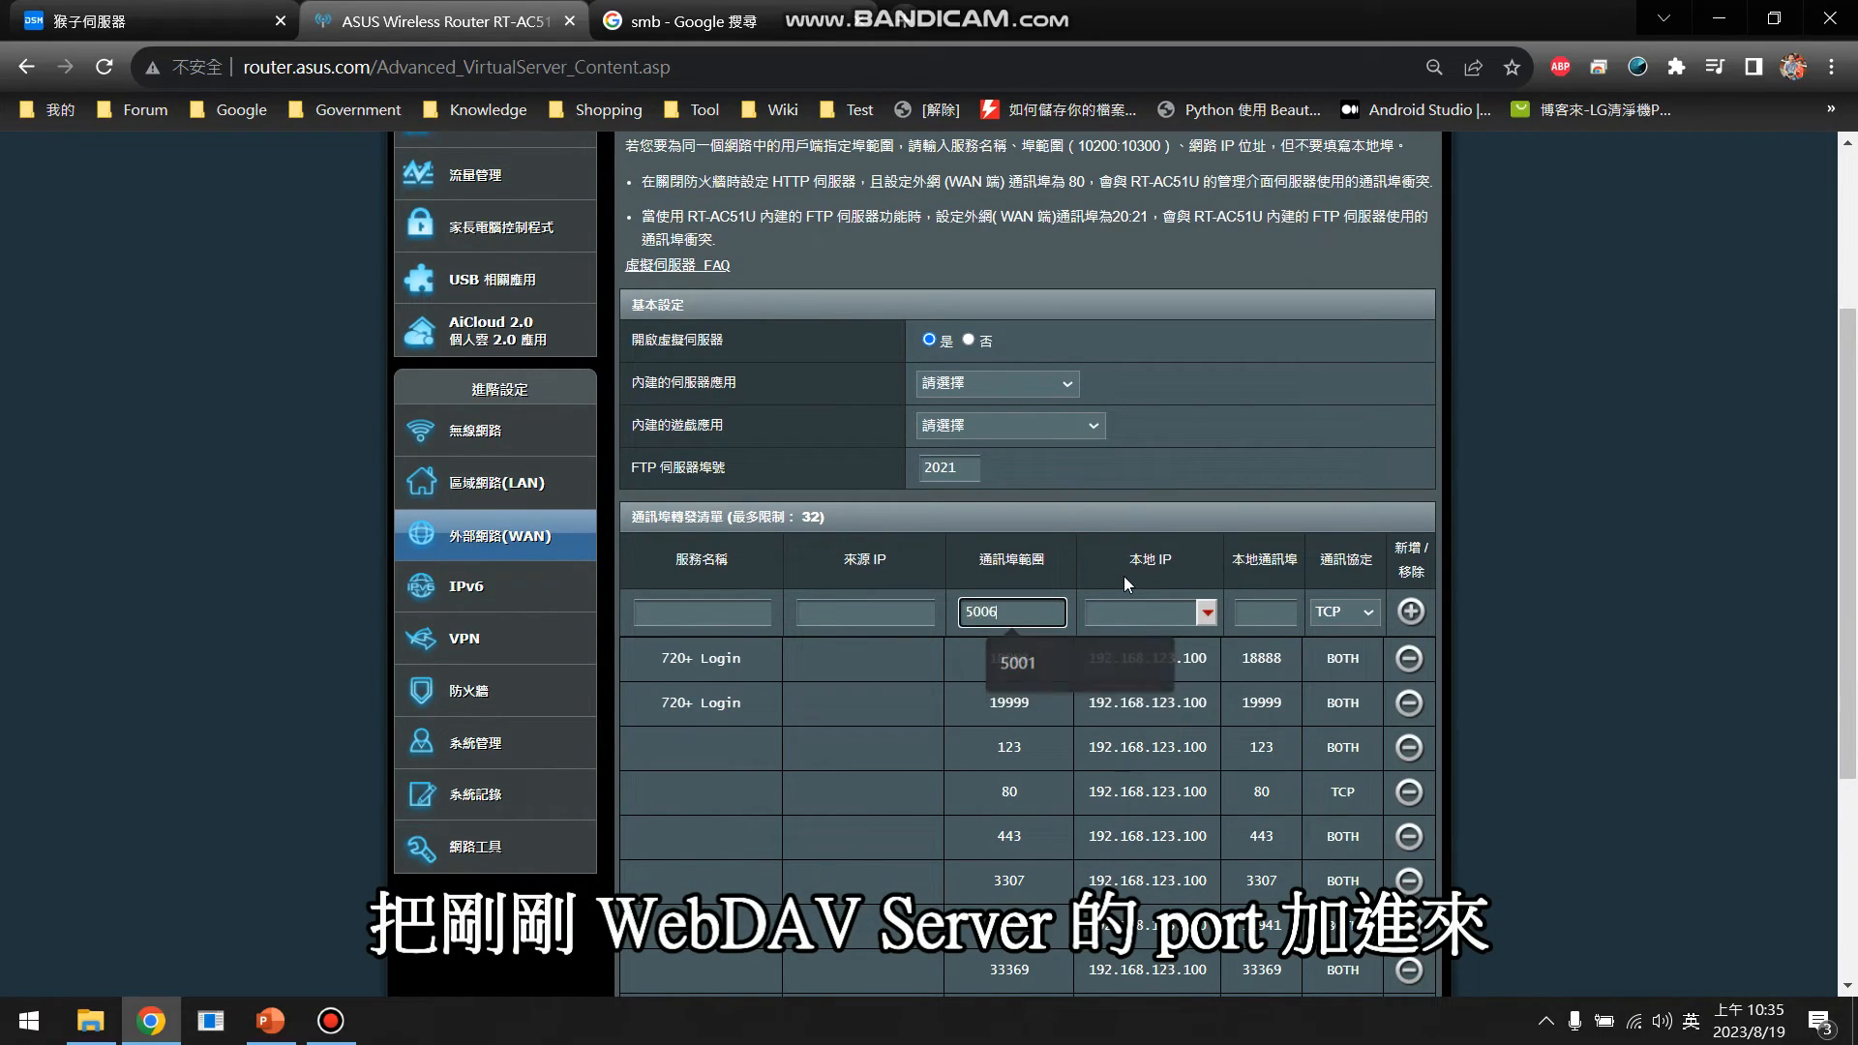
click(1270, 611)
text(5006)
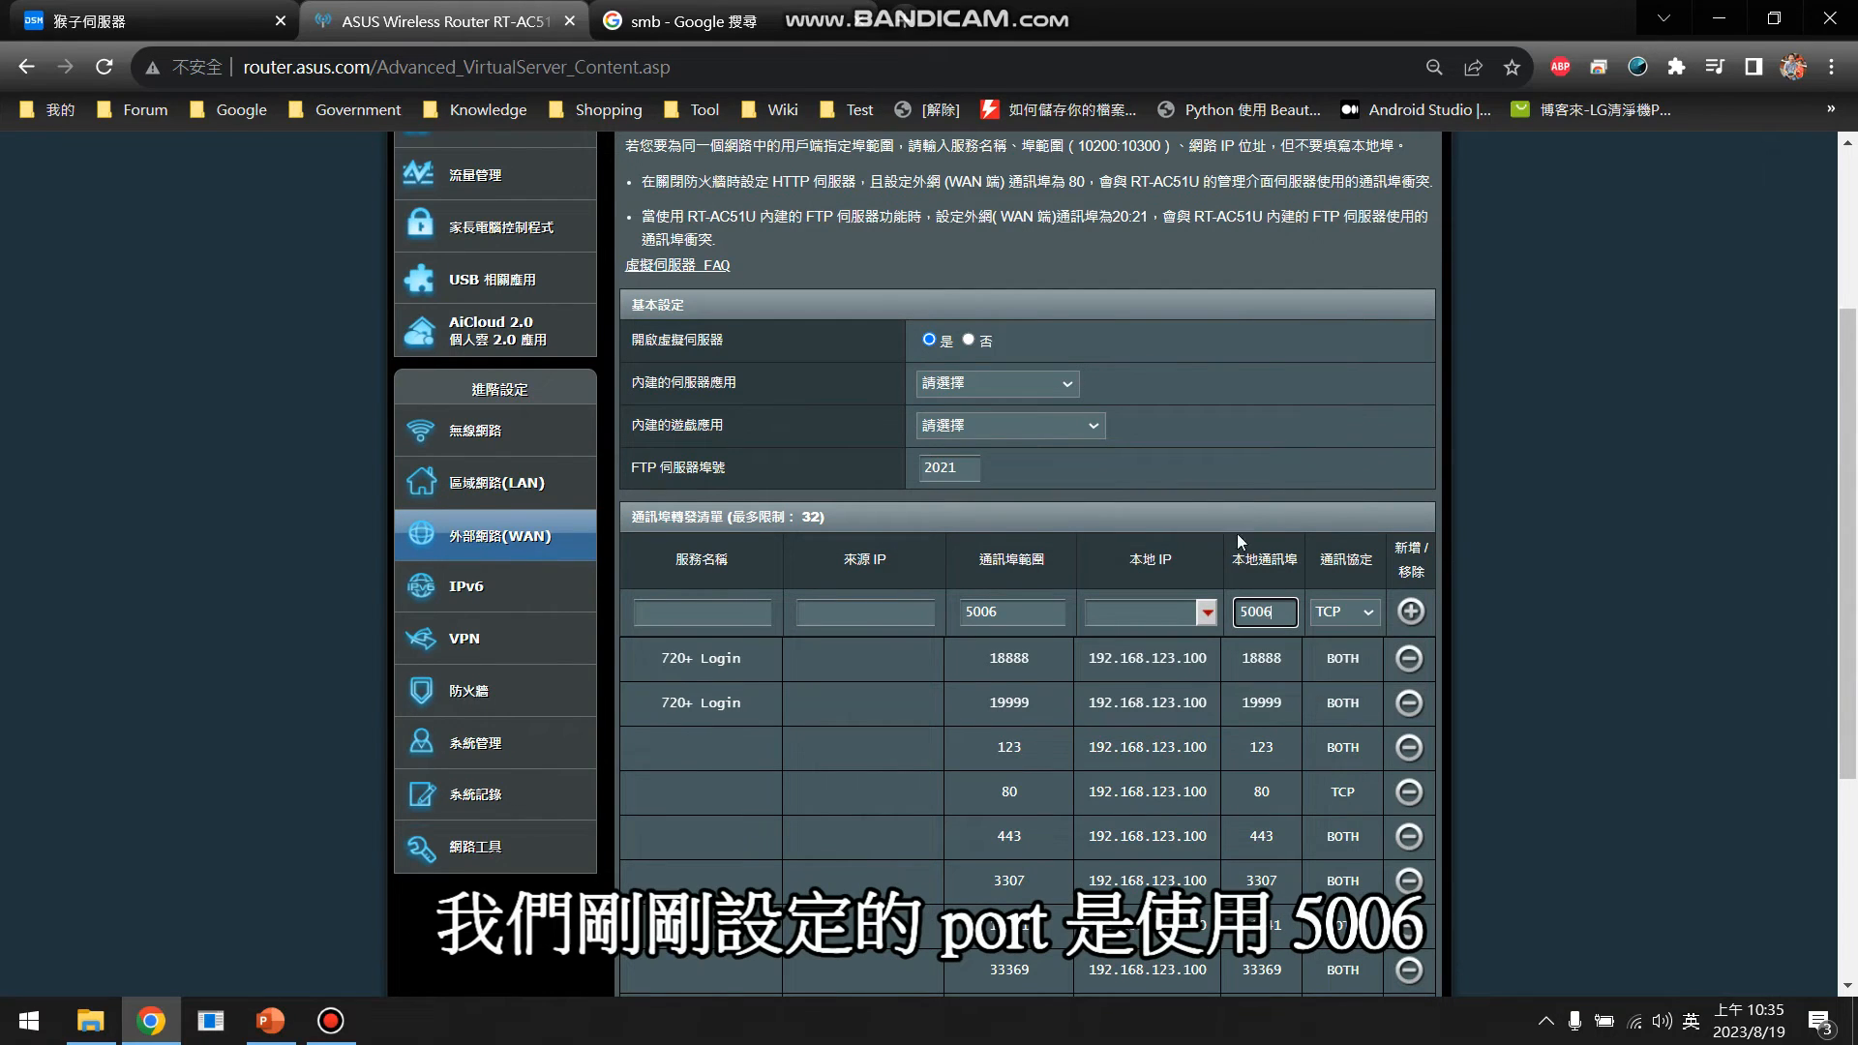
Set the new rule's local IP to the NAS at 192.168.123.100, add the TCP rule to the list and apply the page settings
scroll(1242, 542, down, 1)
click(1206, 493)
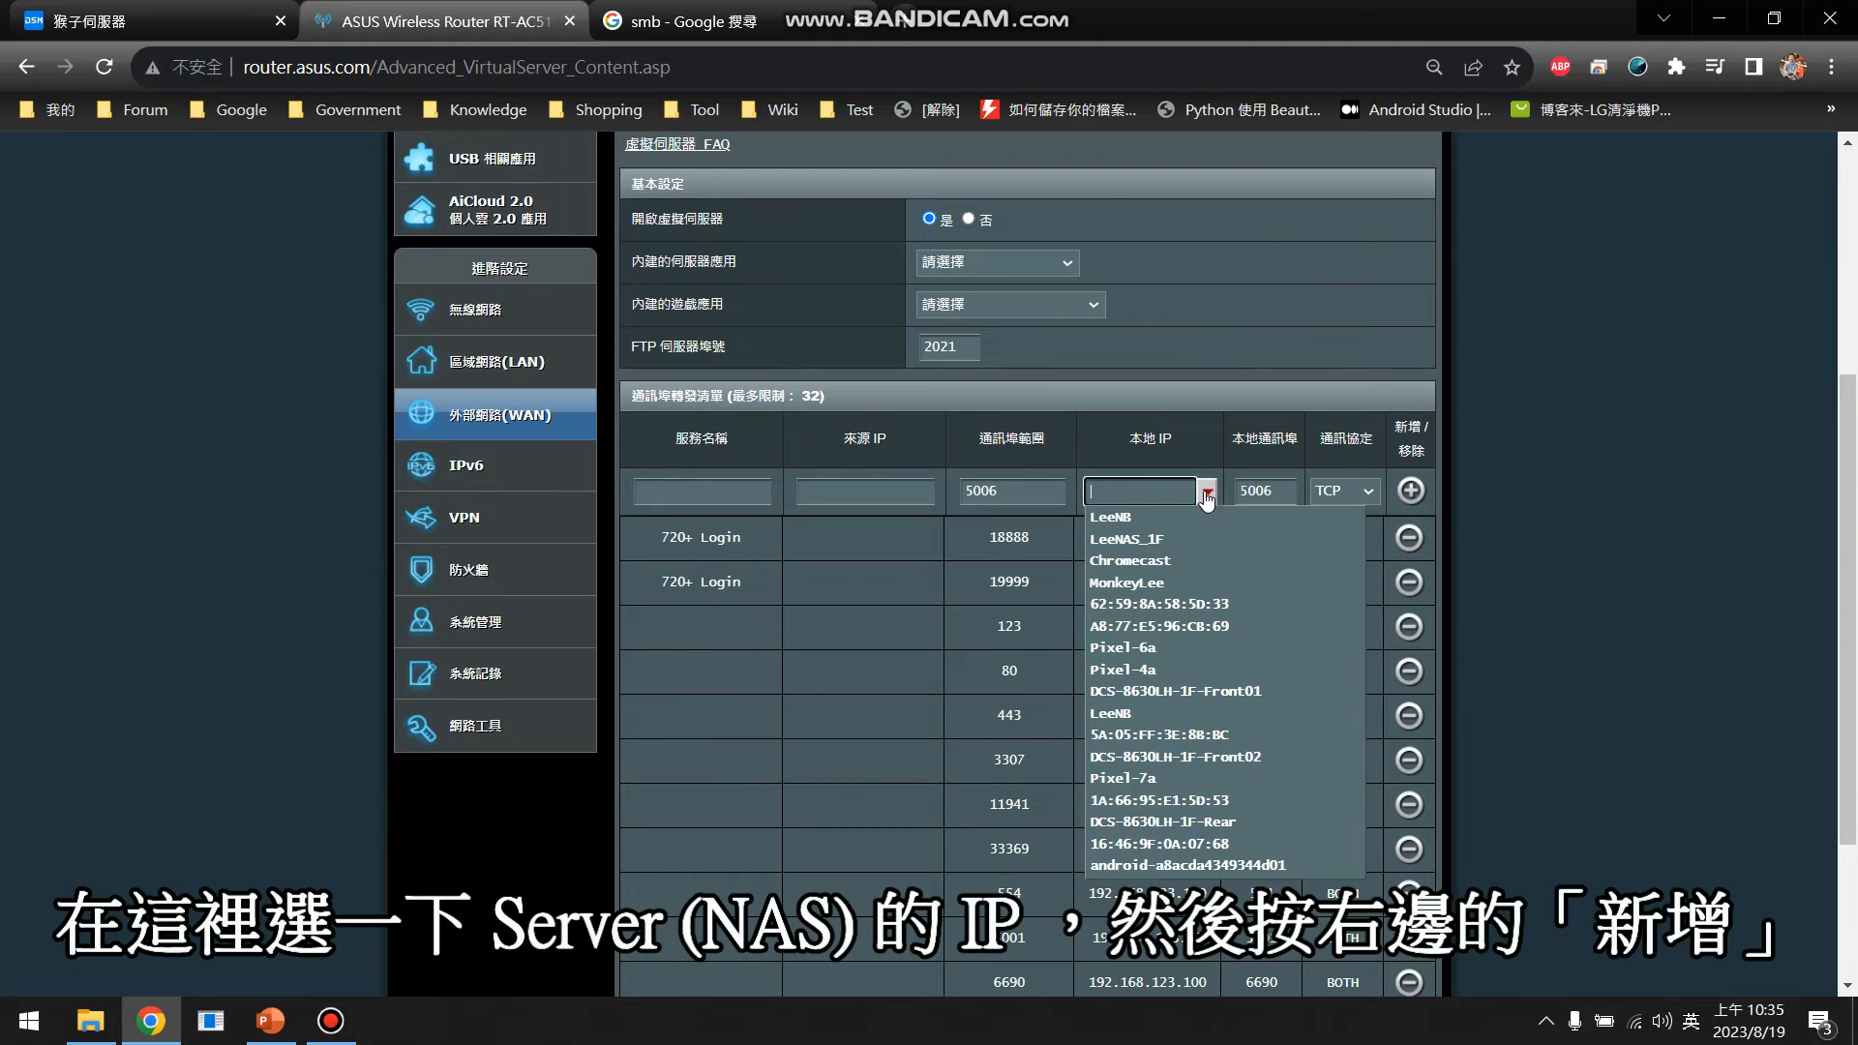
click(1212, 584)
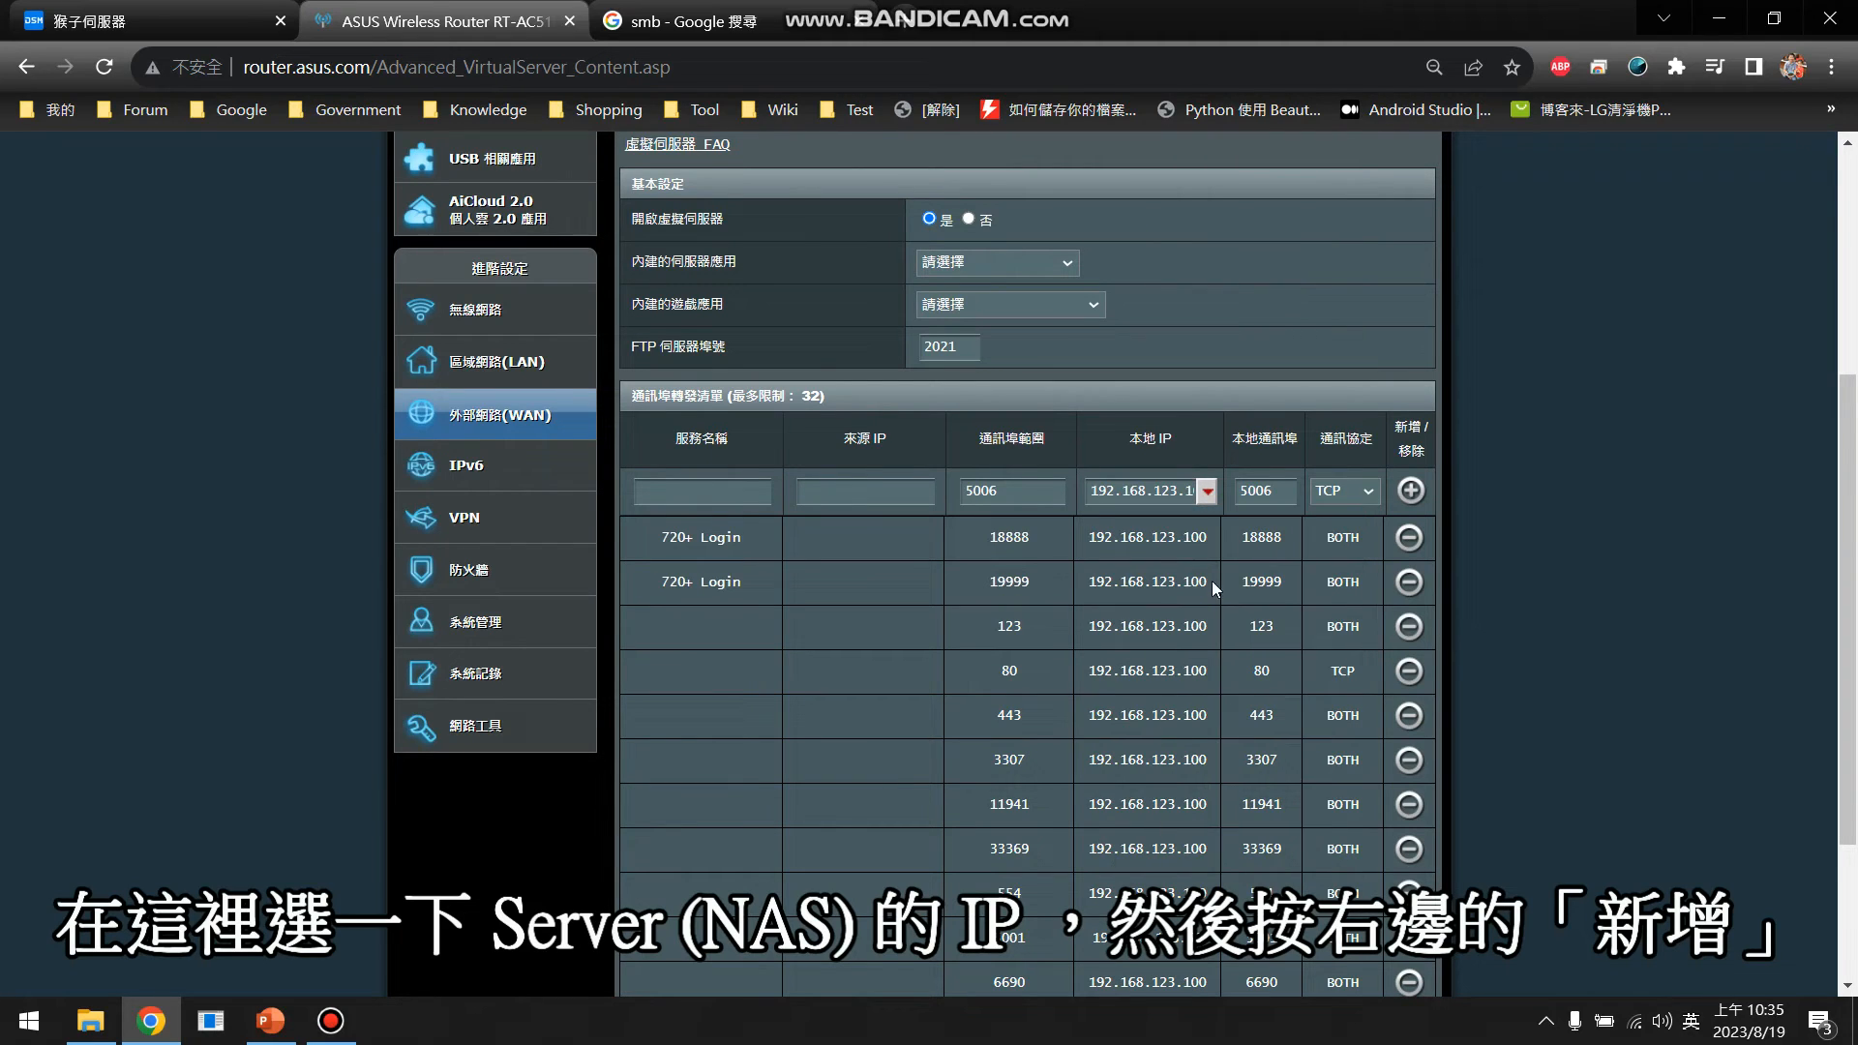
click(1411, 492)
scroll(1547, 662, down, 3)
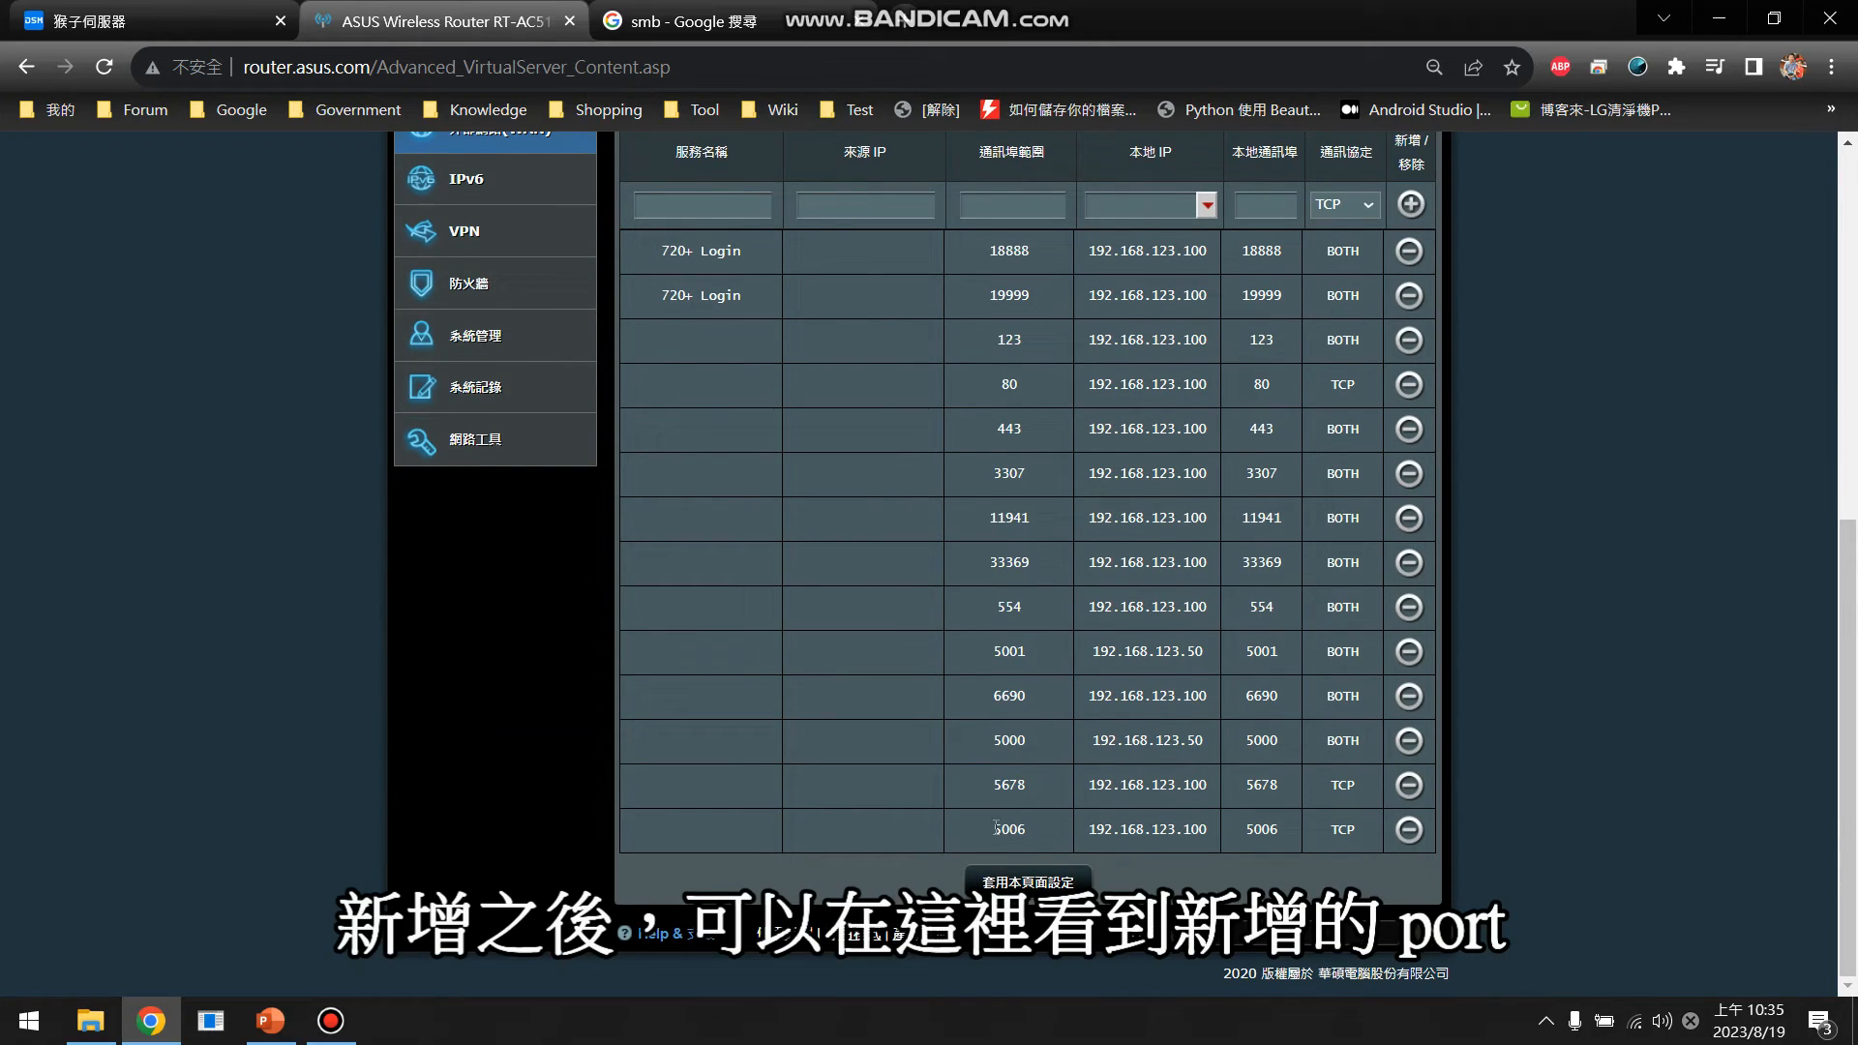
drag(1237, 851, 1289, 852)
click(1077, 882)
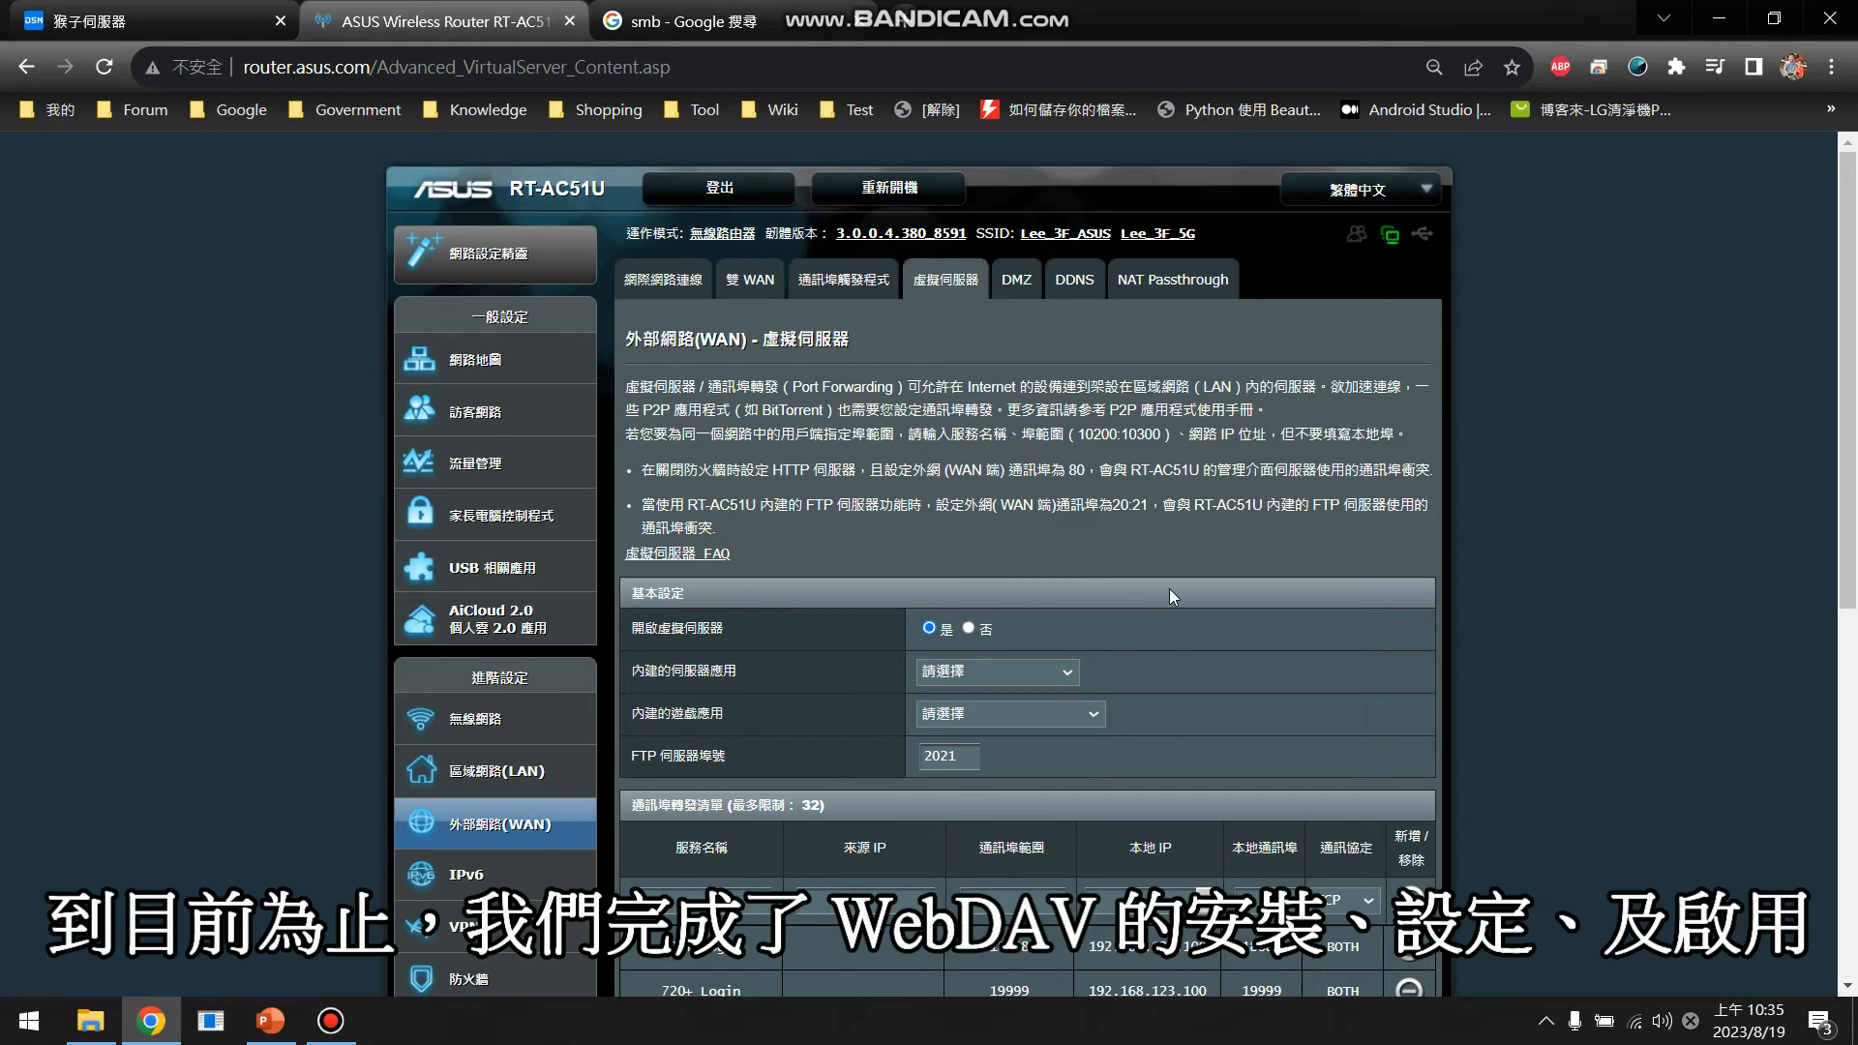
Check the saved port forwarding list for the port 5006 rule and return to the NAS desktop
scroll(1227, 618, down, 7)
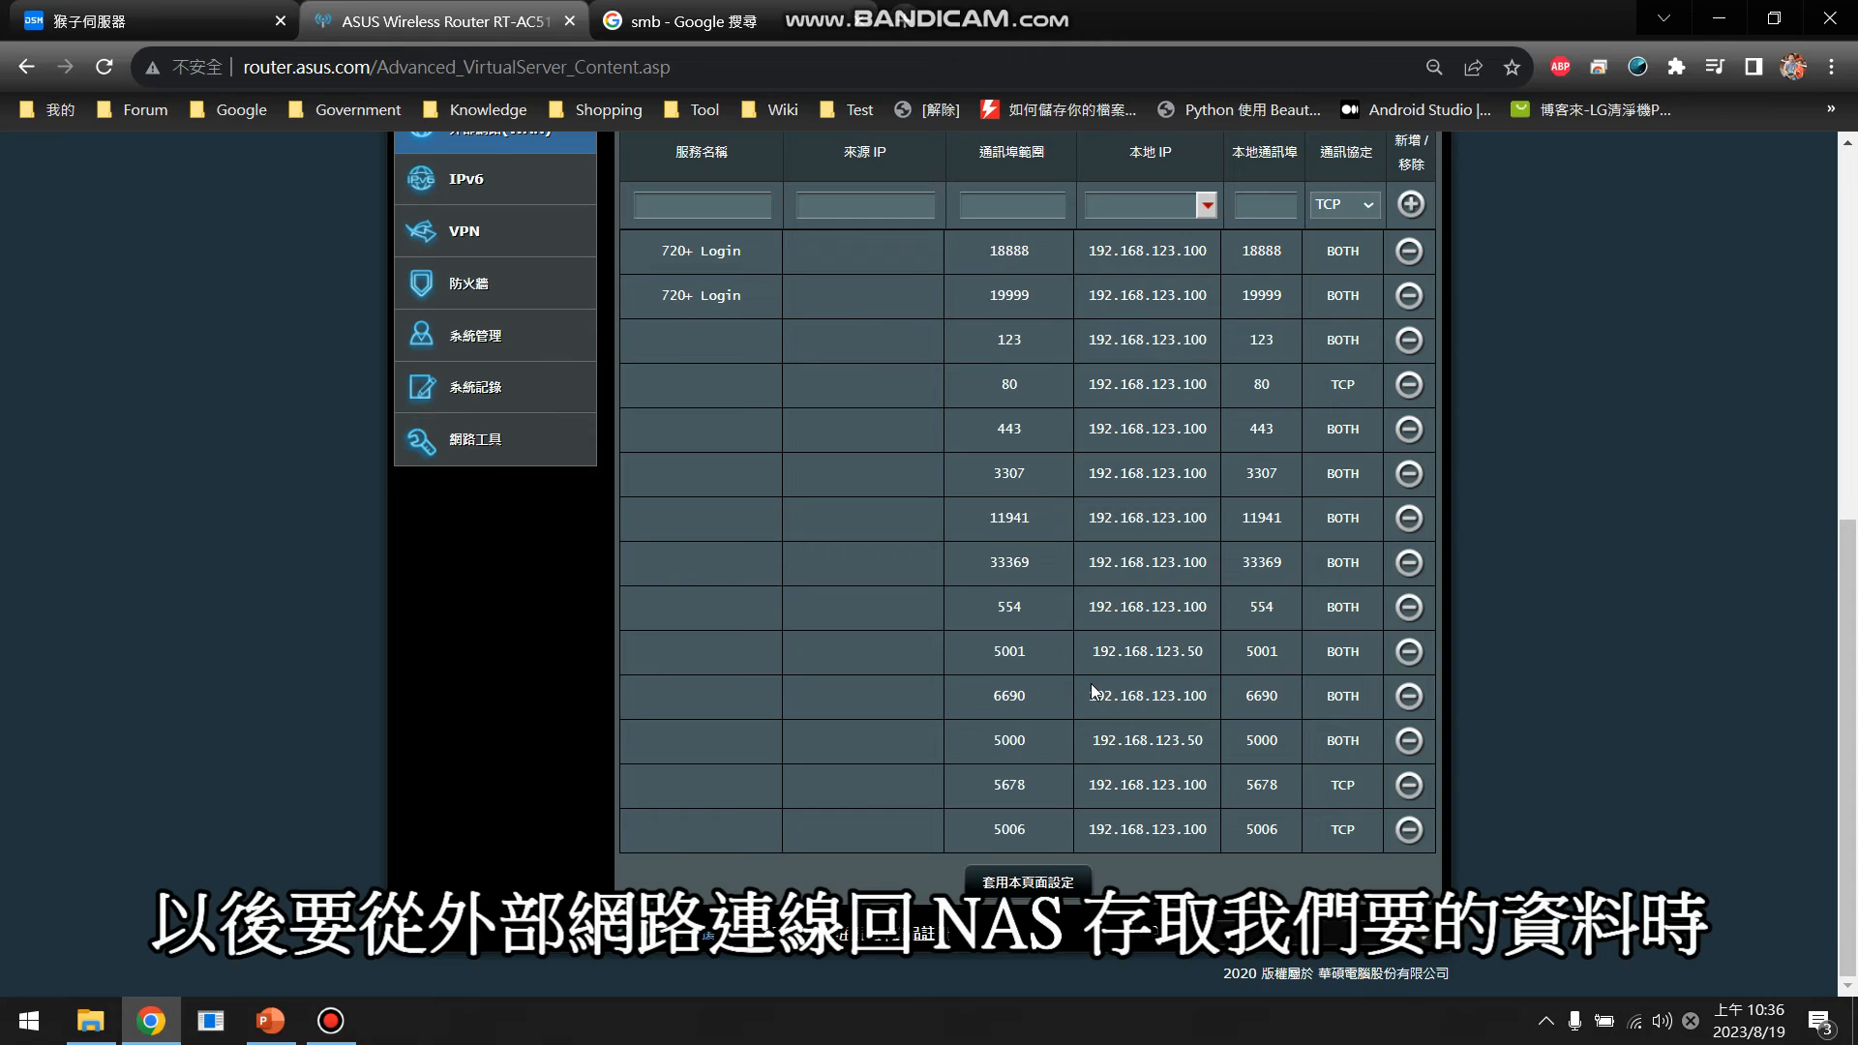
click(253, 18)
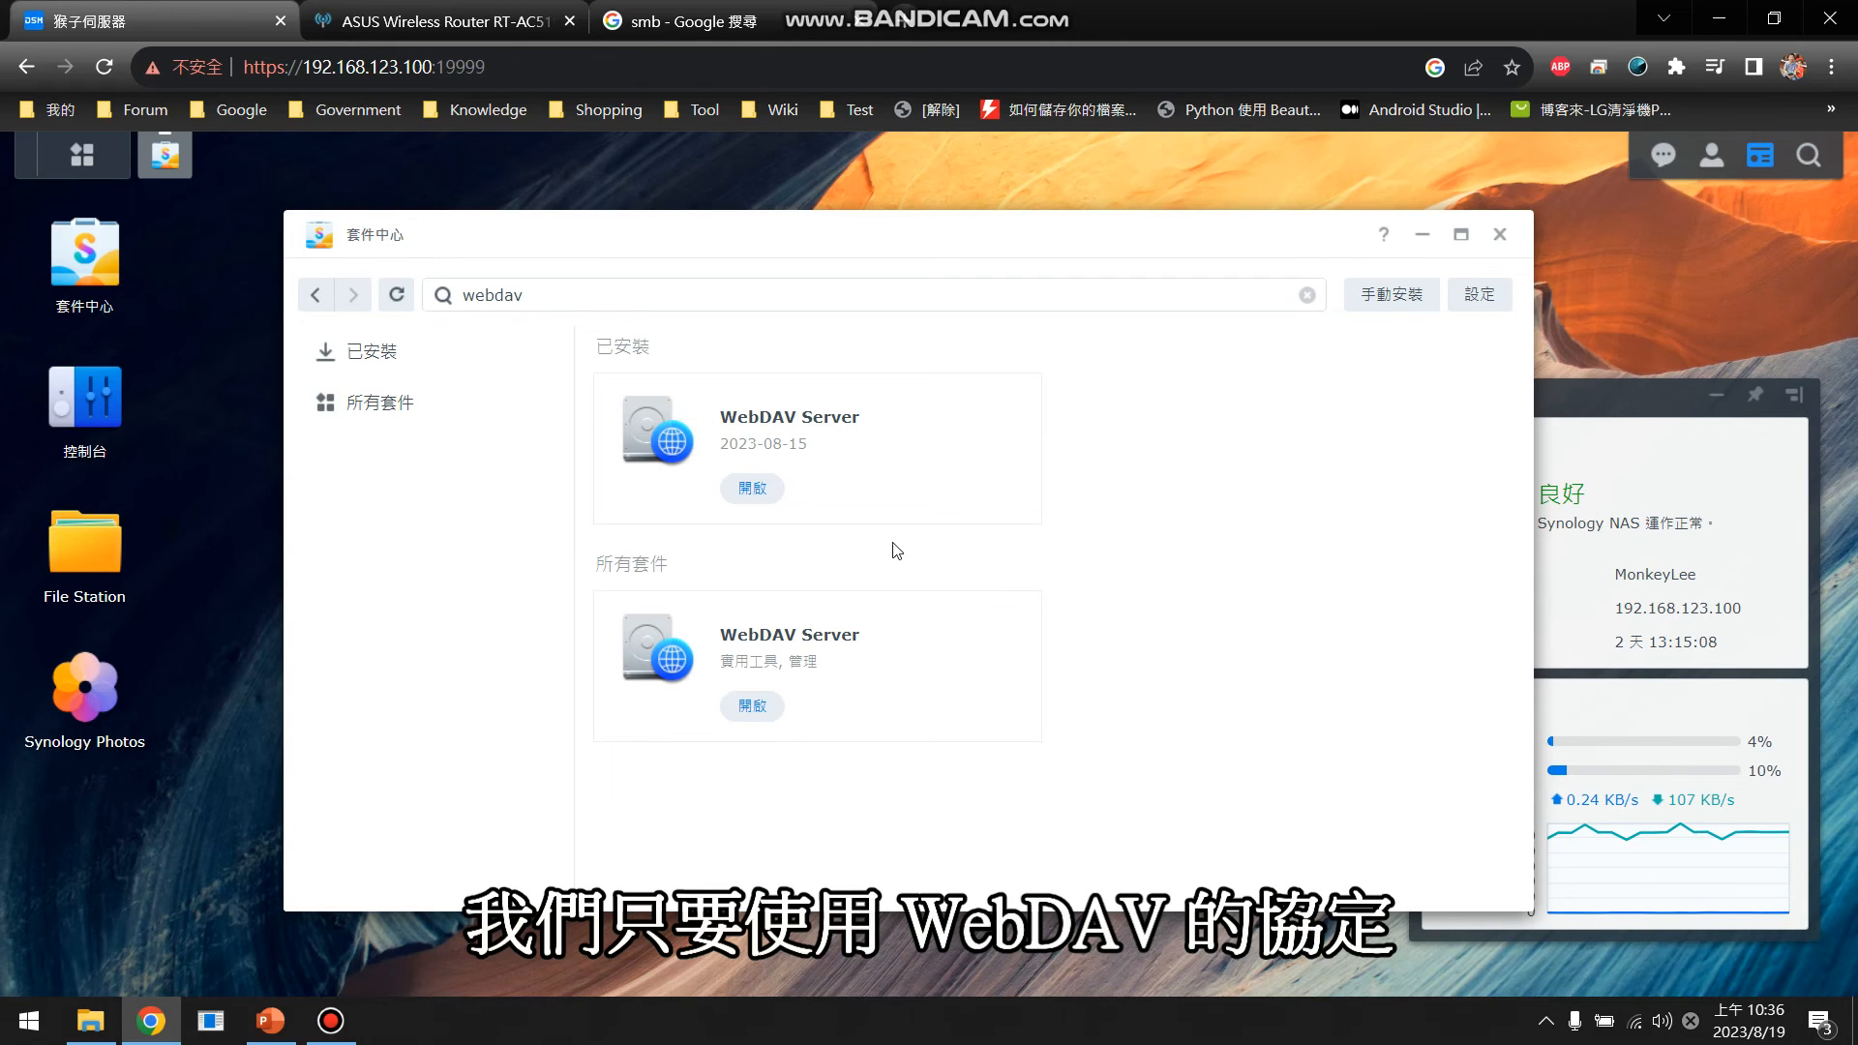